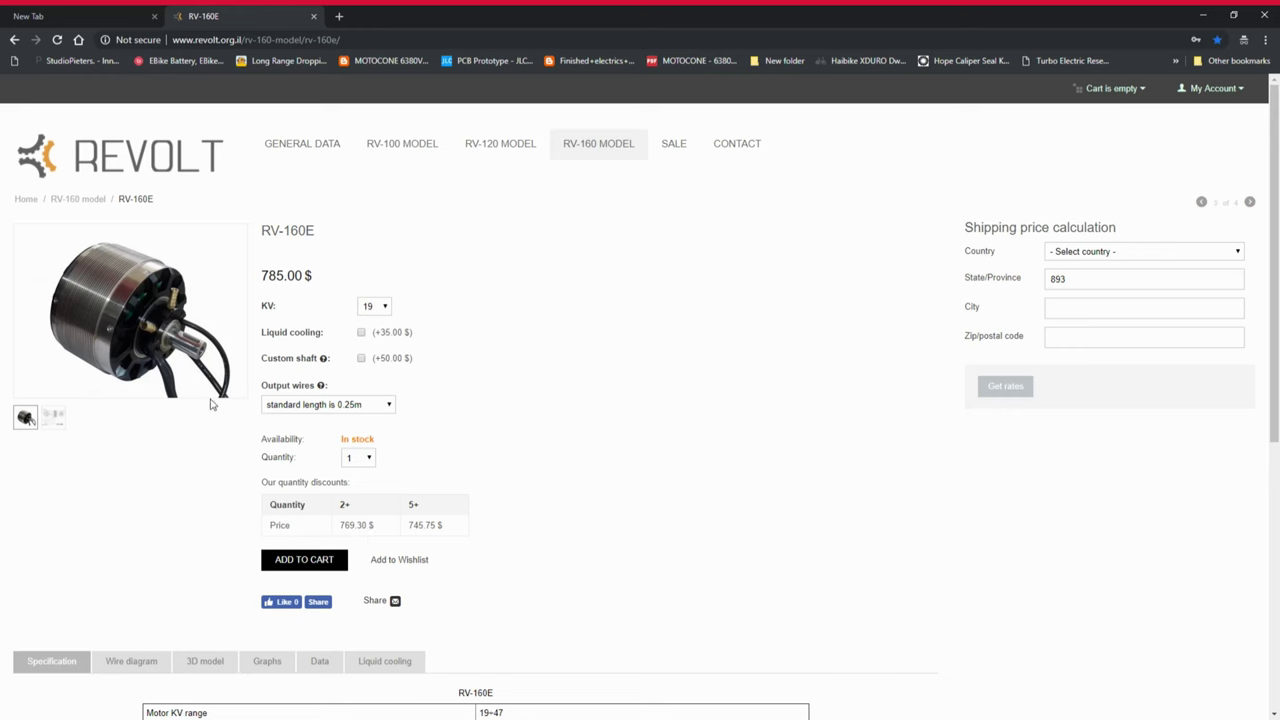
# Set the RV-160E motor's KV option to 47 and review its specification table
pyautogui.click(381, 309)
pyautogui.click(381, 418)
pyautogui.scroll(-2, 400, 306)
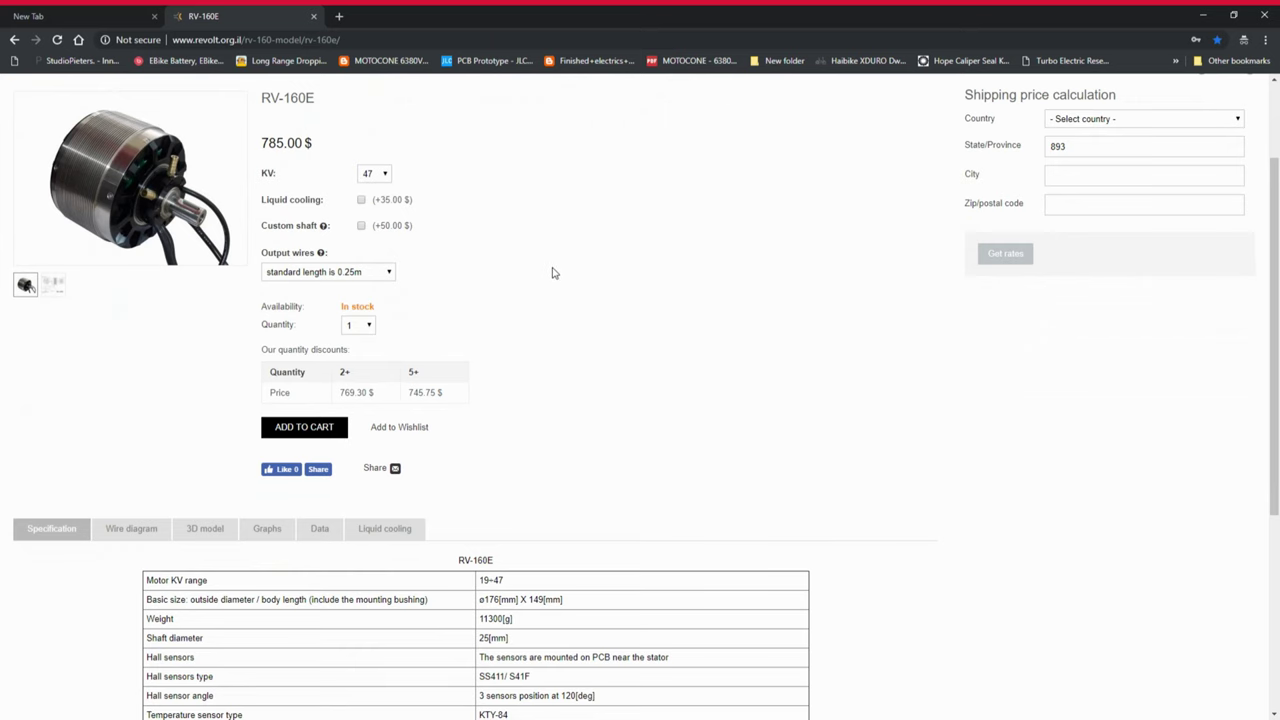
pyautogui.scroll(-4, 557, 305)
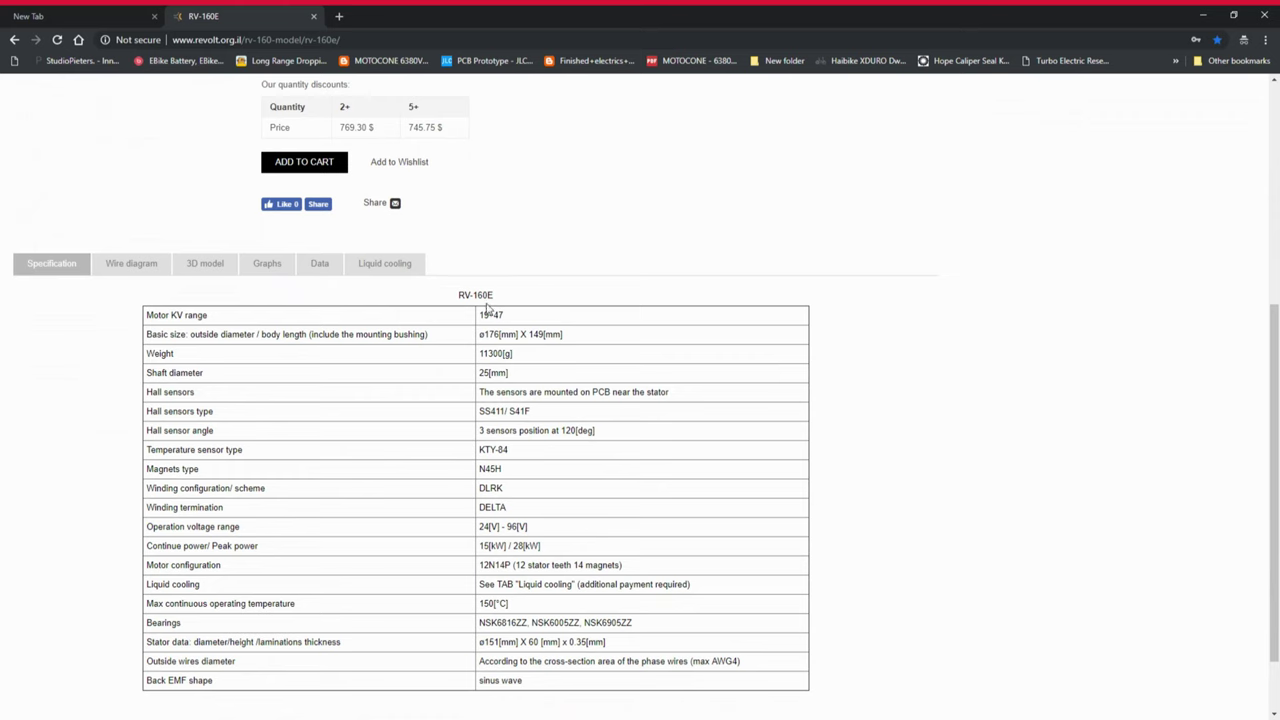
pyautogui.scroll(-2, 551, 311)
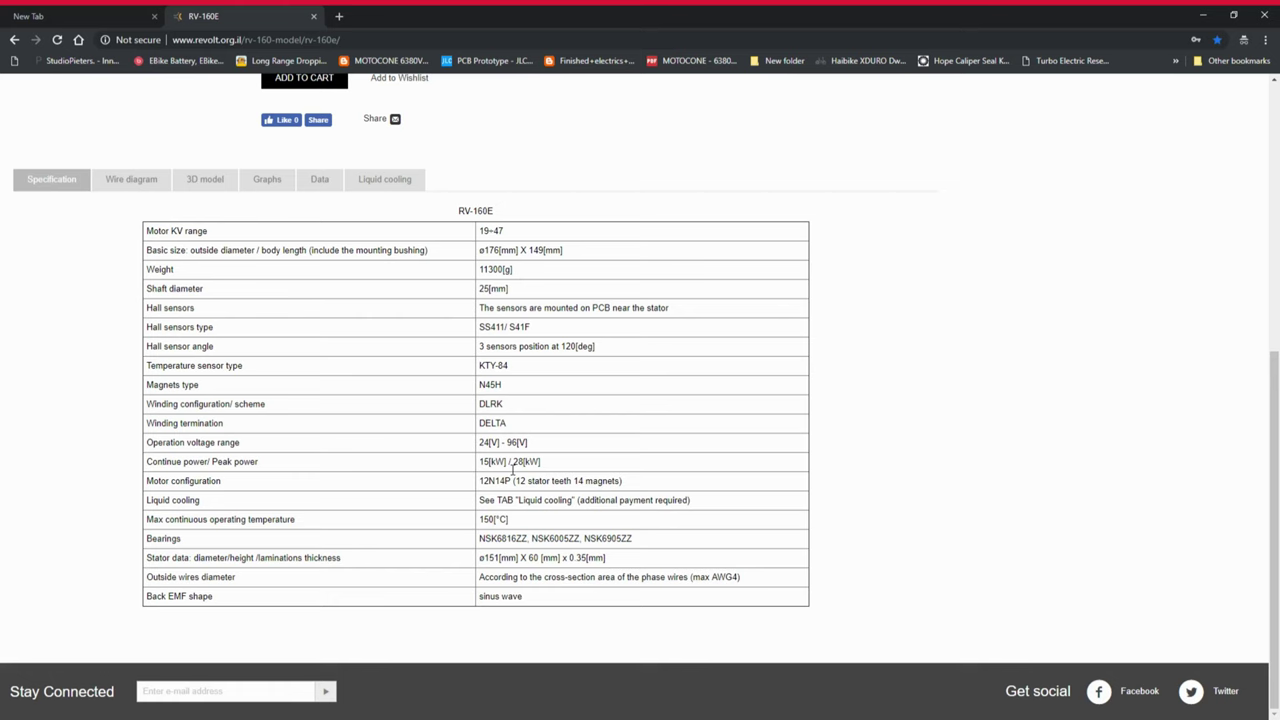
pyautogui.scroll(2, 513, 470)
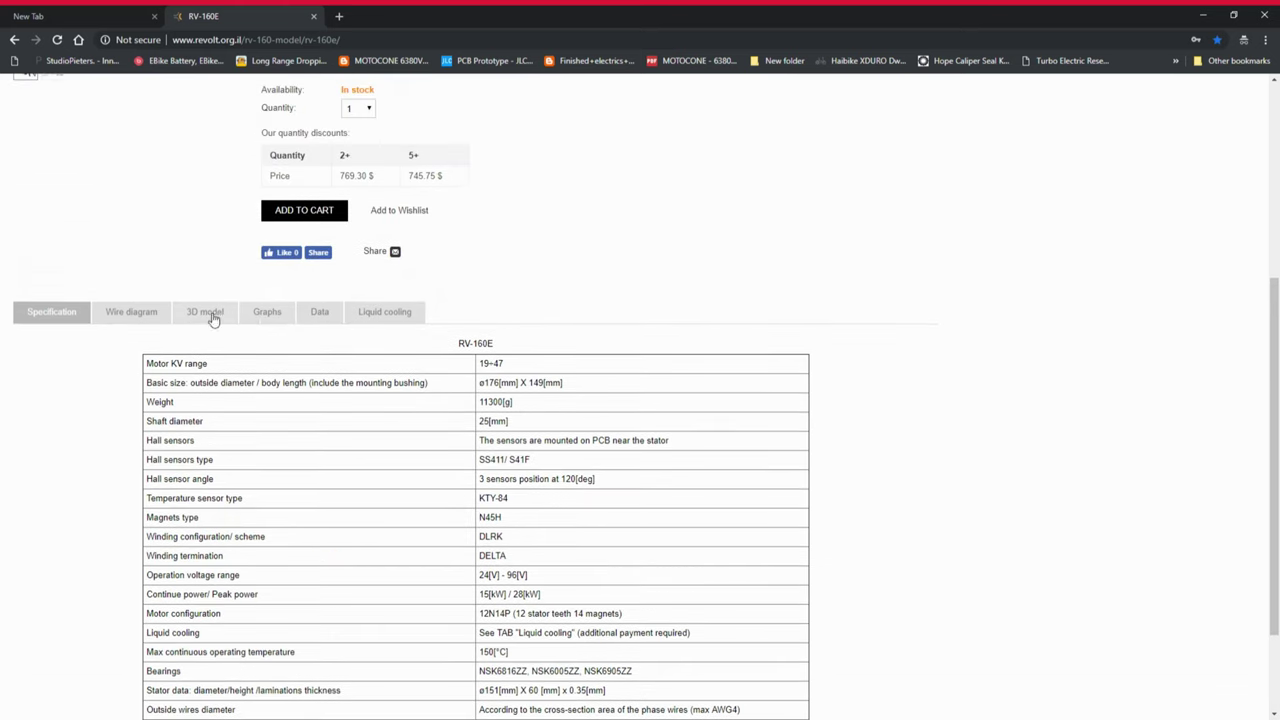
# Show the RV-160E graph links arranged by KV rating and voltage
pyautogui.click(276, 317)
pyautogui.scroll(-1, 406, 473)
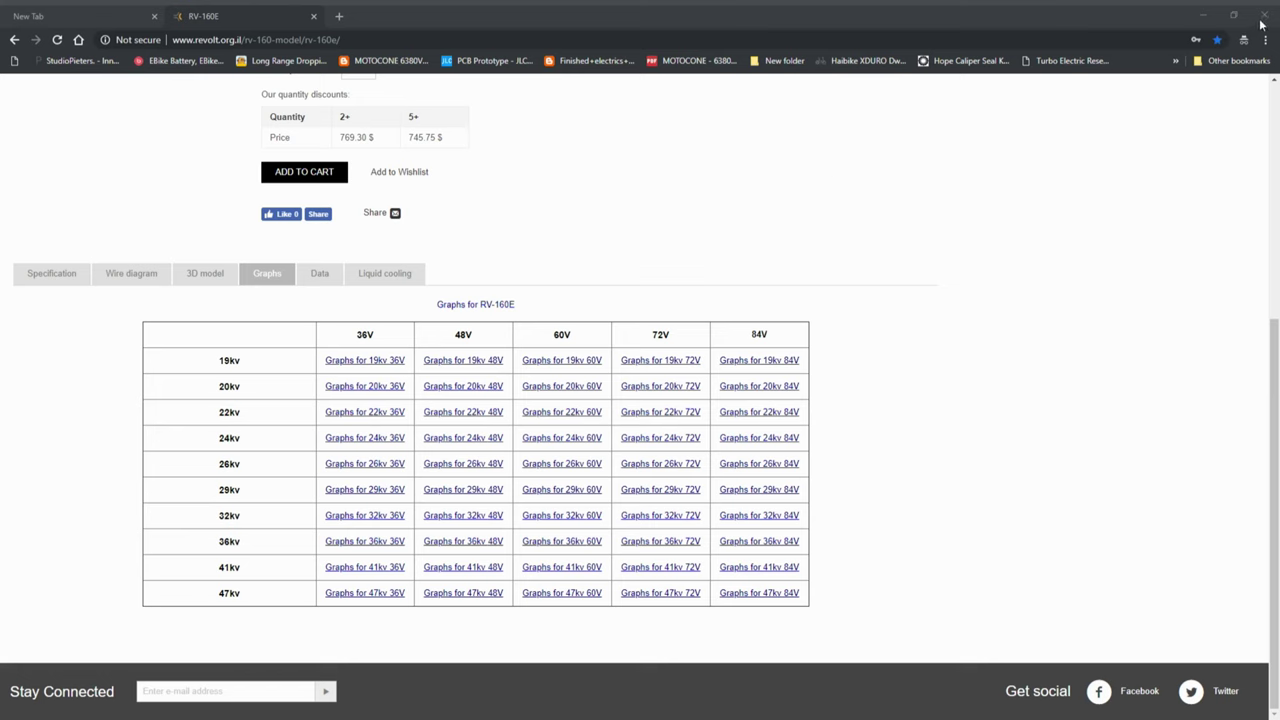
pyautogui.scroll(4, 728, 330)
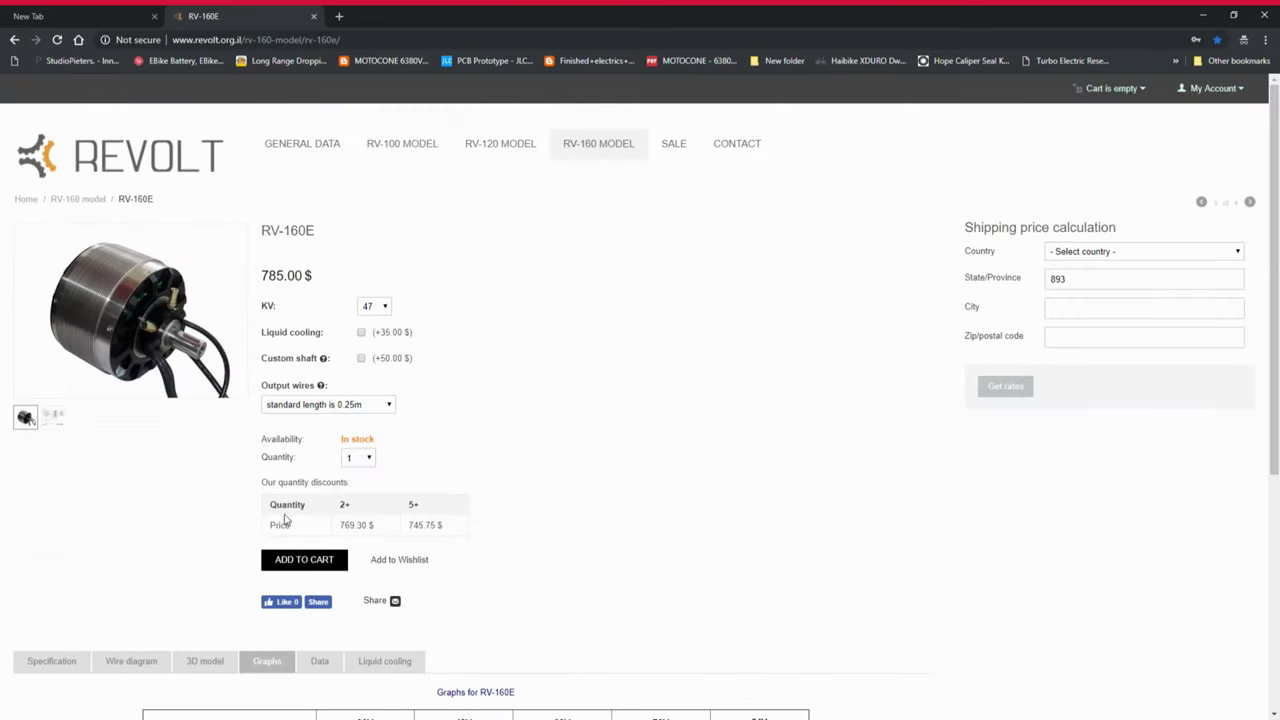
# Return to the RV-160E specification table and read through the motor data again
pyautogui.click(62, 662)
pyautogui.scroll(-5, 360, 517)
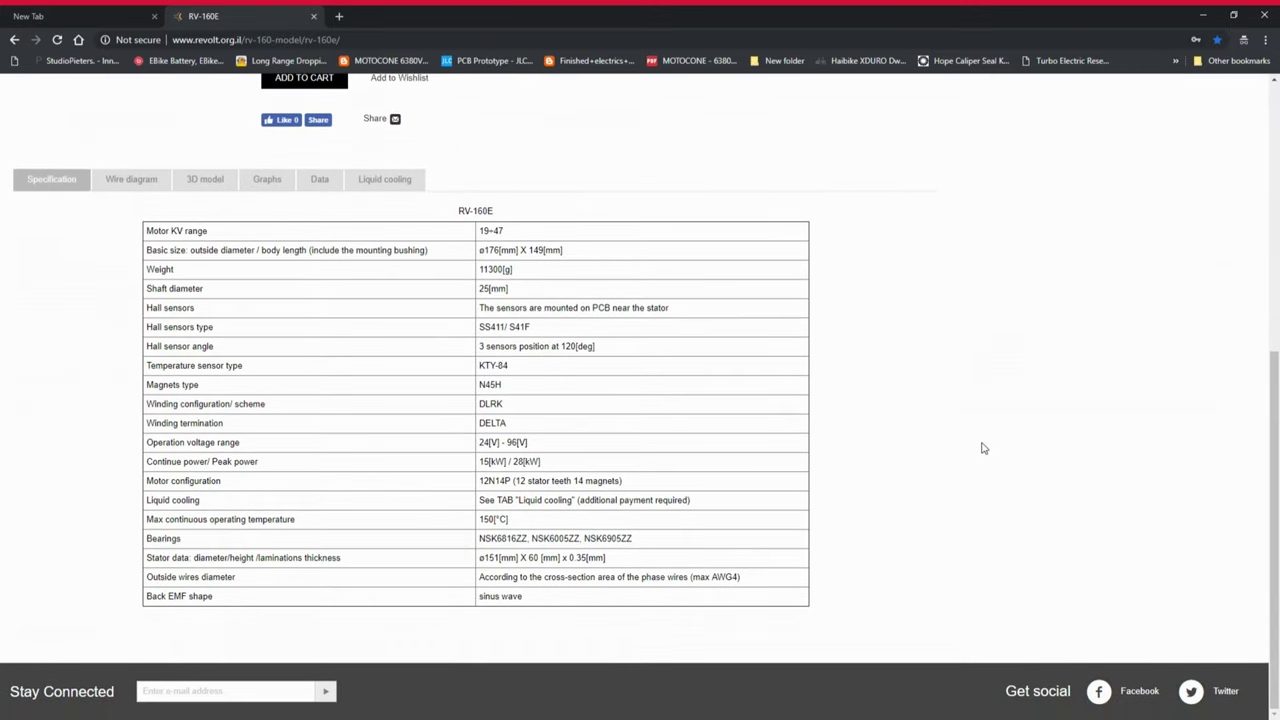
pyautogui.scroll(1, 985, 449)
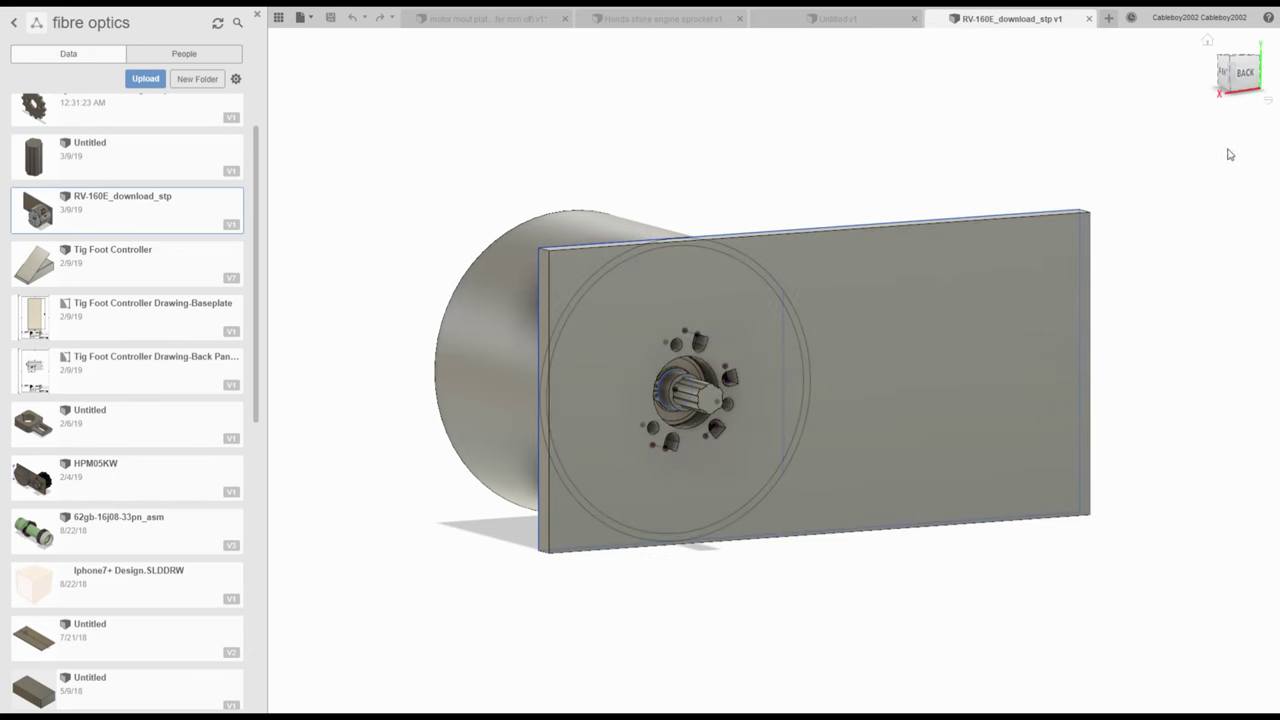
# Examine the RV-160E motor model and its mounting plate from the front, the side and the back
pyautogui.moveTo(1256, 76)
pyautogui.mouseDown()
pyautogui.moveTo(1178, 100)
pyautogui.moveTo(1252, 60)
pyautogui.mouseUp()
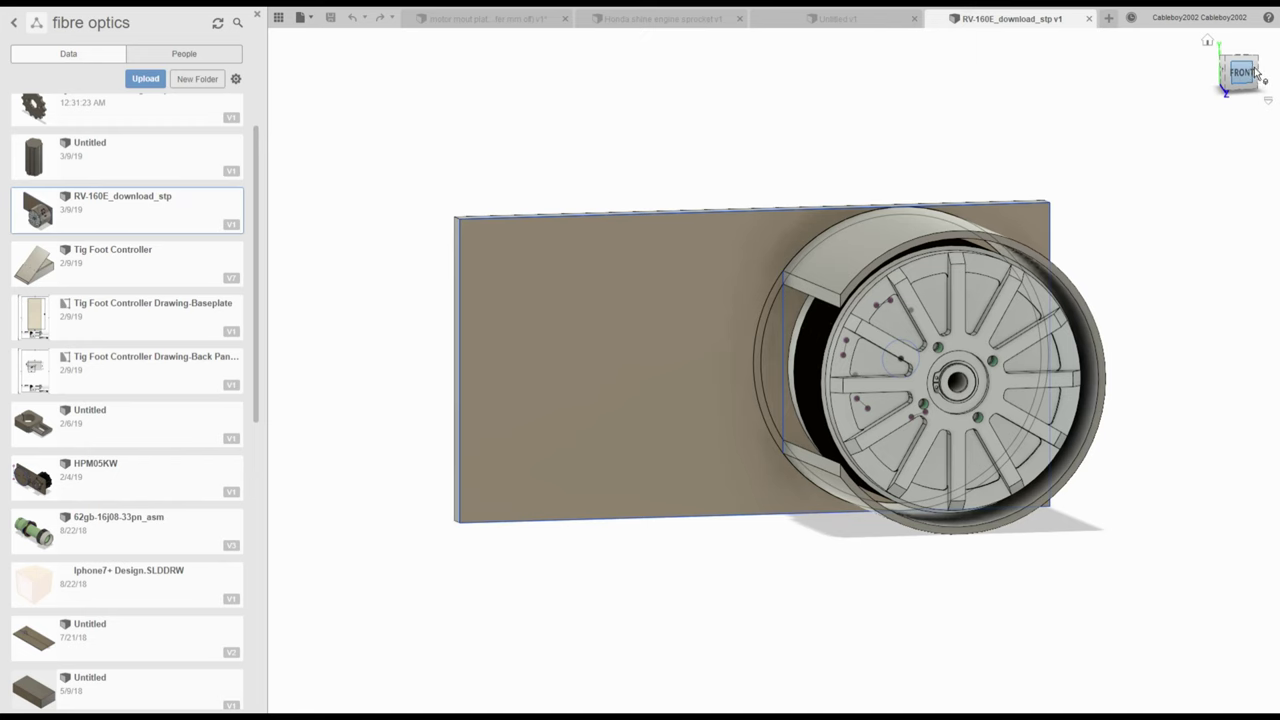
pyautogui.moveTo(1257, 73); pyautogui.dragTo(1279, 88)
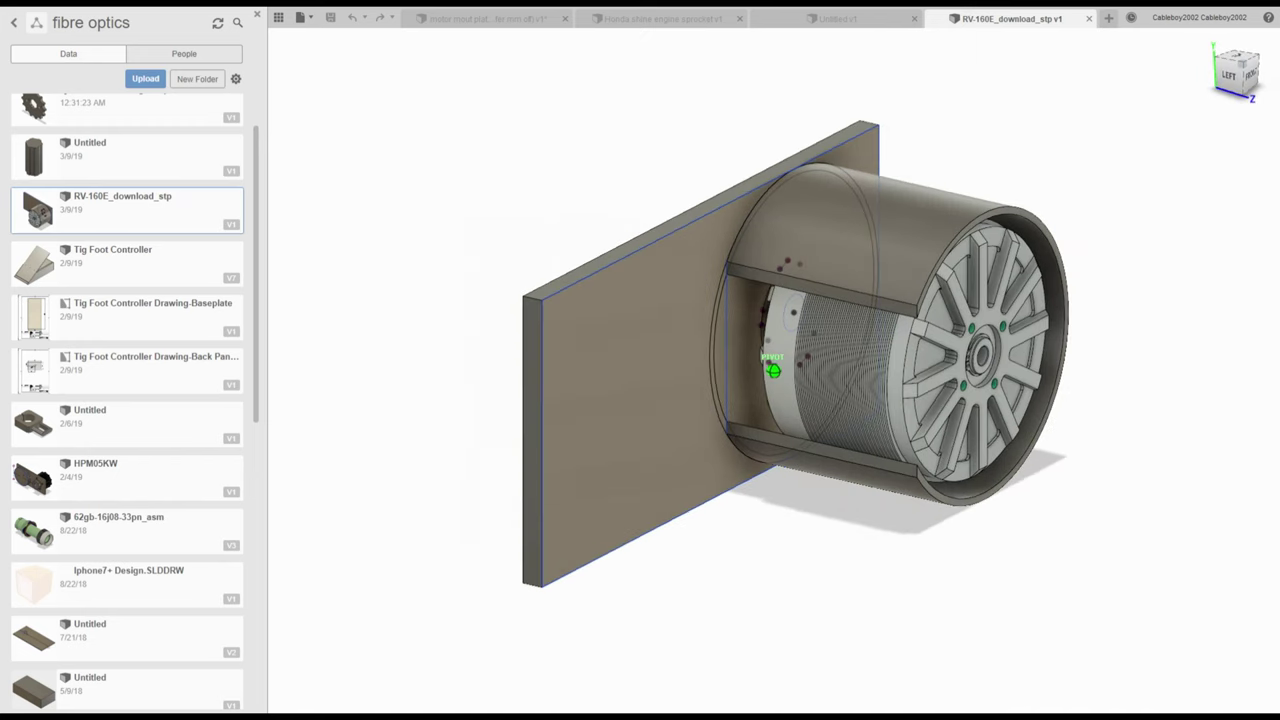
pyautogui.moveTo(860, 365)
pyautogui.keyDown('shift'); pyautogui.mouseDown(button='middle')
pyautogui.moveTo(960, 360)
pyautogui.moveTo(855, 365)
pyautogui.moveTo(925, 388)
pyautogui.moveTo(926, 372)
pyautogui.moveTo(788, 357)
pyautogui.moveTo(936, 382)
pyautogui.moveTo(844, 305)
pyautogui.mouseUp(button='middle'); pyautogui.keyUp('shift')
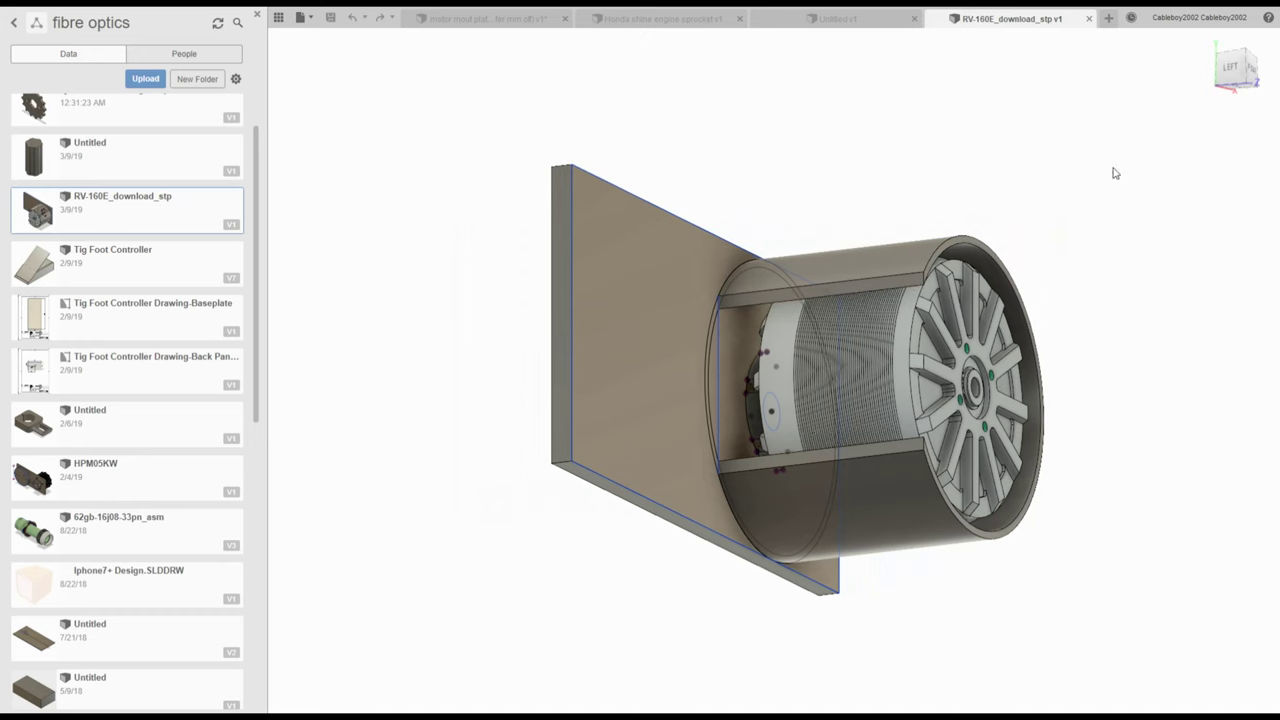
pyautogui.moveTo(1222, 78); pyautogui.dragTo(1268, 86)
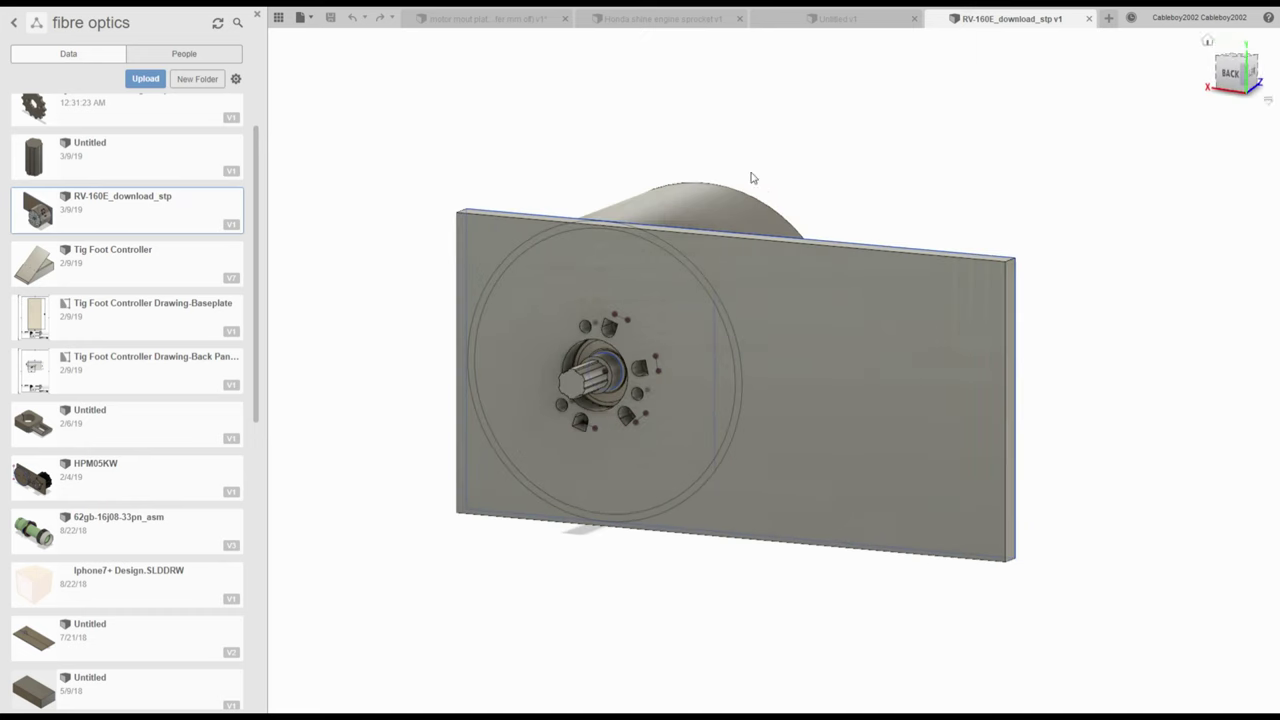
pyautogui.click(1240, 65)
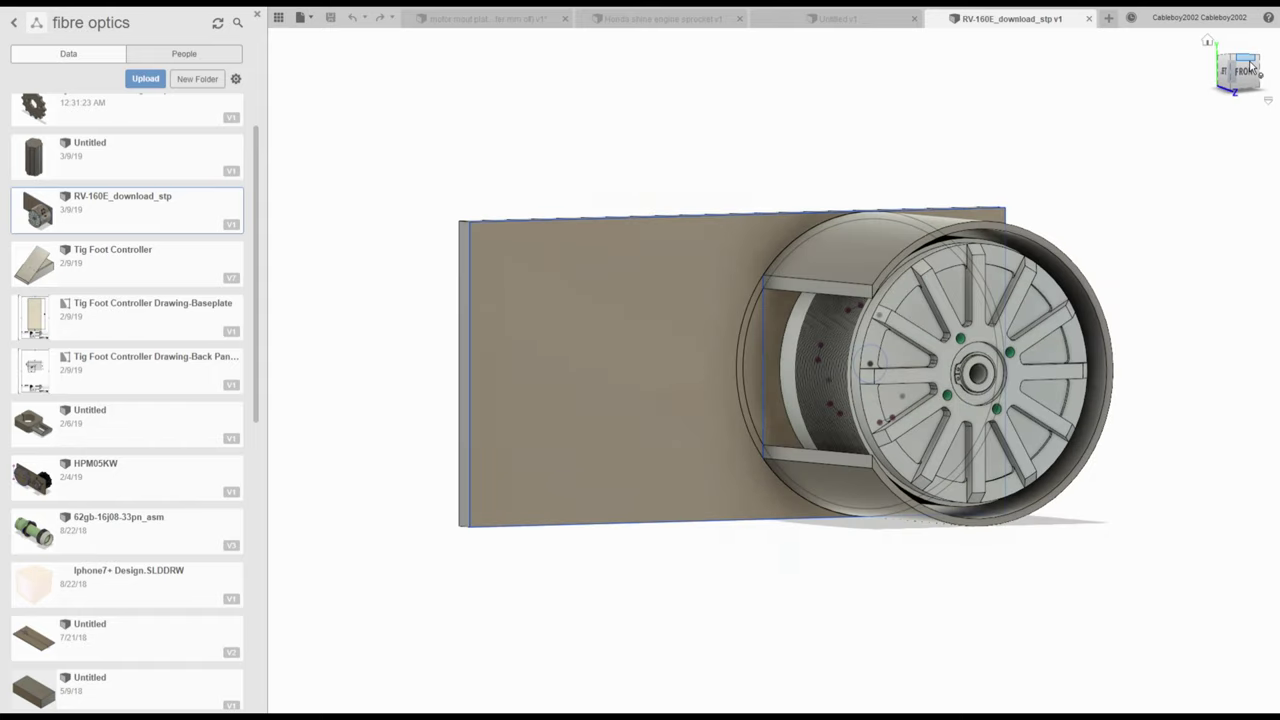
pyautogui.moveTo(771, 371)
pyautogui.keyDown('shift'); pyautogui.mouseDown(button='middle')
pyautogui.moveTo(590, 374)
pyautogui.moveTo(810, 362)
pyautogui.moveTo(862, 346)
pyautogui.mouseUp(button='middle'); pyautogui.keyUp('shift')
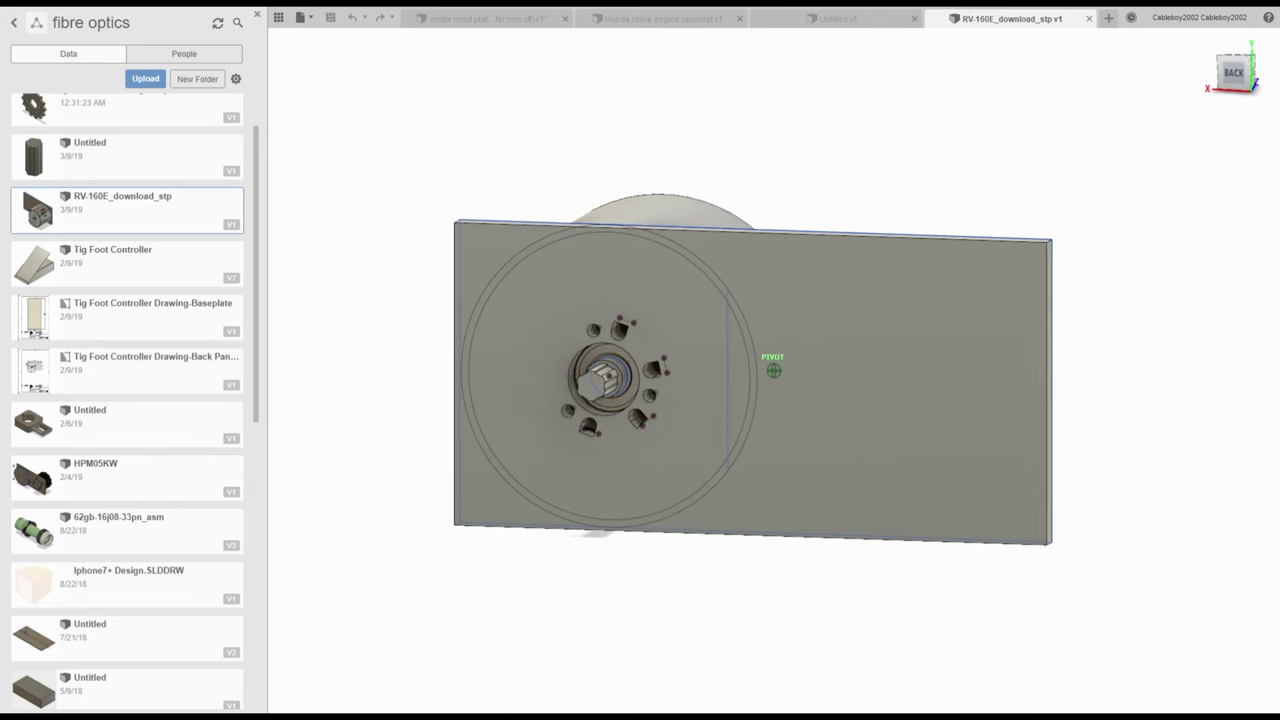
pyautogui.keyDown('shift'); pyautogui.moveTo(592, 228); pyautogui.dragTo(600, 226, button='middle'); pyautogui.keyUp('shift')
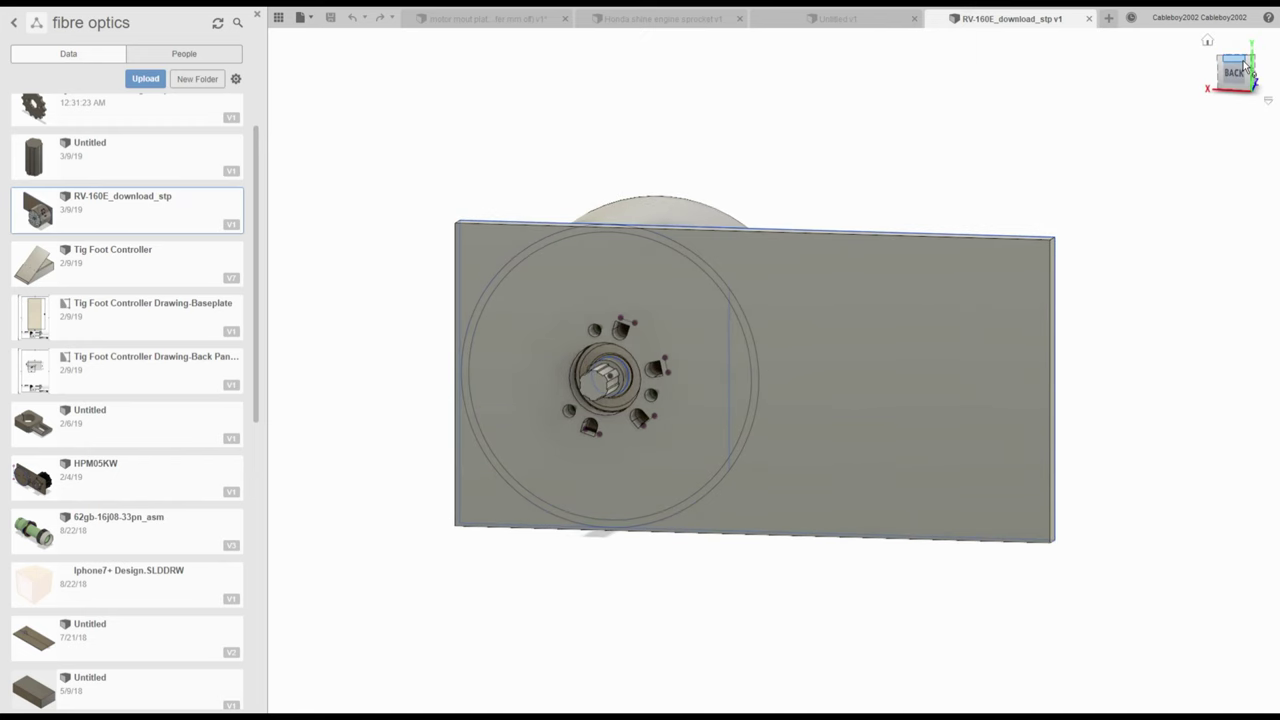
pyautogui.click(1244, 66)
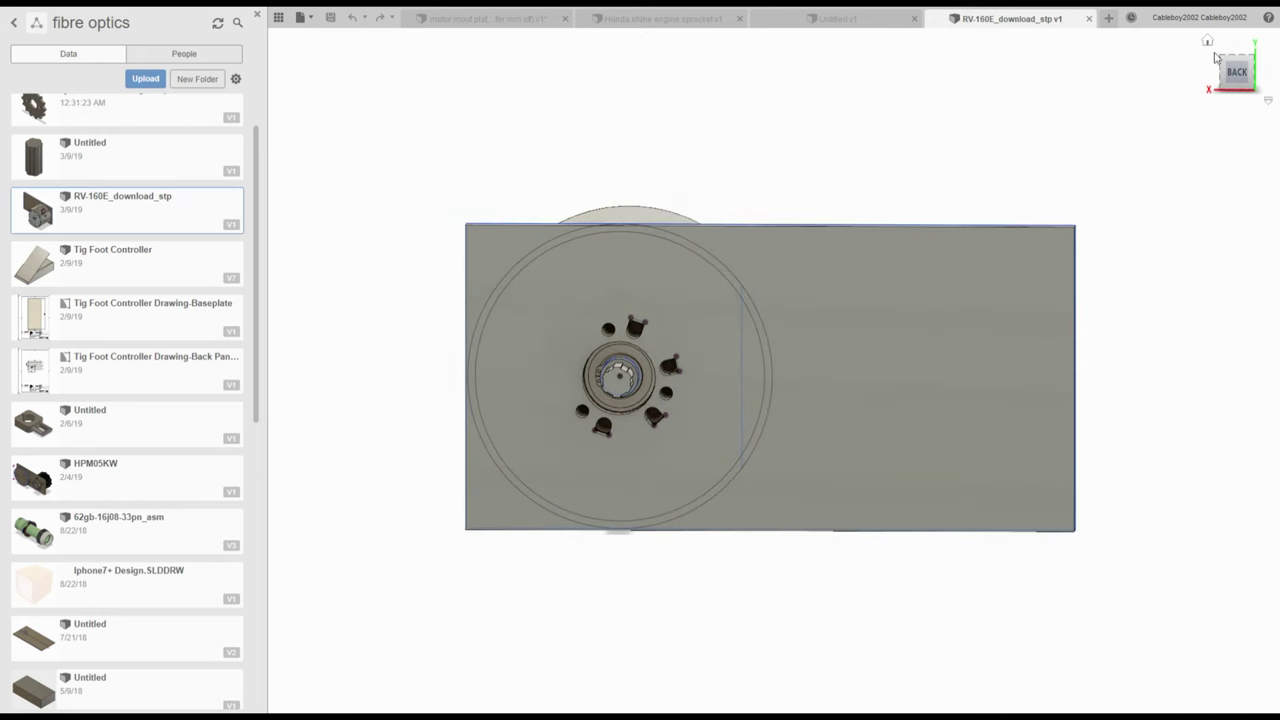
# Bring up the motor mount plate design and inspect its outline, corner holes and thickness
pyautogui.click(465, 18)
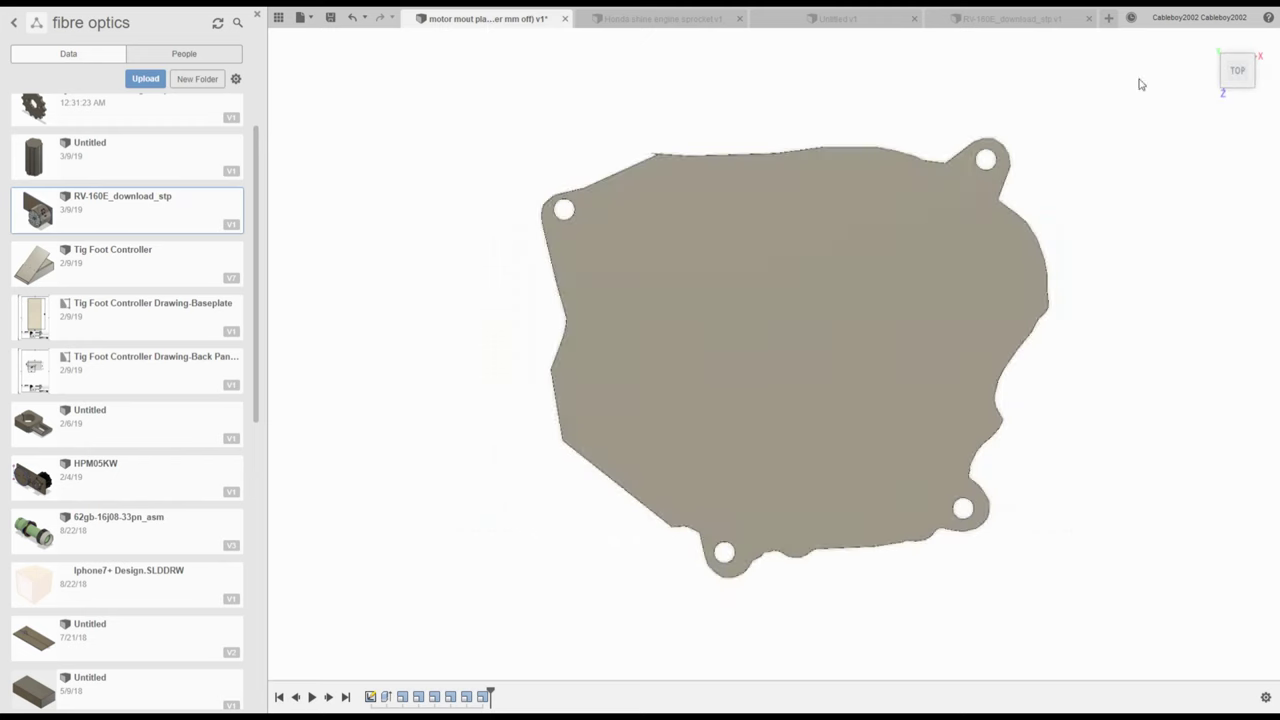
pyautogui.scroll(1, 930, 271)
pyautogui.scroll(-2, 930, 271)
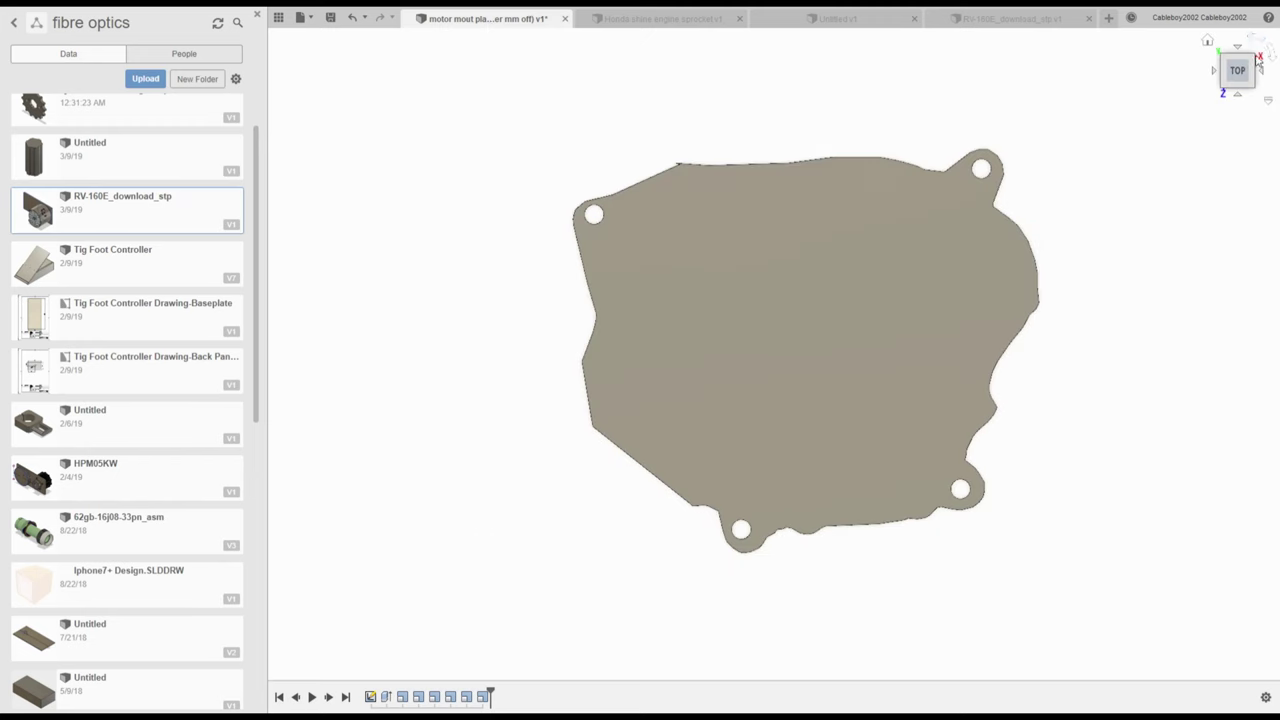
pyautogui.moveTo(1239, 69); pyautogui.dragTo(1194, 42)
pyautogui.keyDown('shift'); pyautogui.moveTo(823, 172); pyautogui.dragTo(832, 177, button='middle'); pyautogui.keyUp('shift')
pyautogui.moveTo(1194, 42)
pyautogui.mouseDown()
pyautogui.moveTo(1232, 79)
pyautogui.moveTo(1251, 65)
pyautogui.mouseUp()
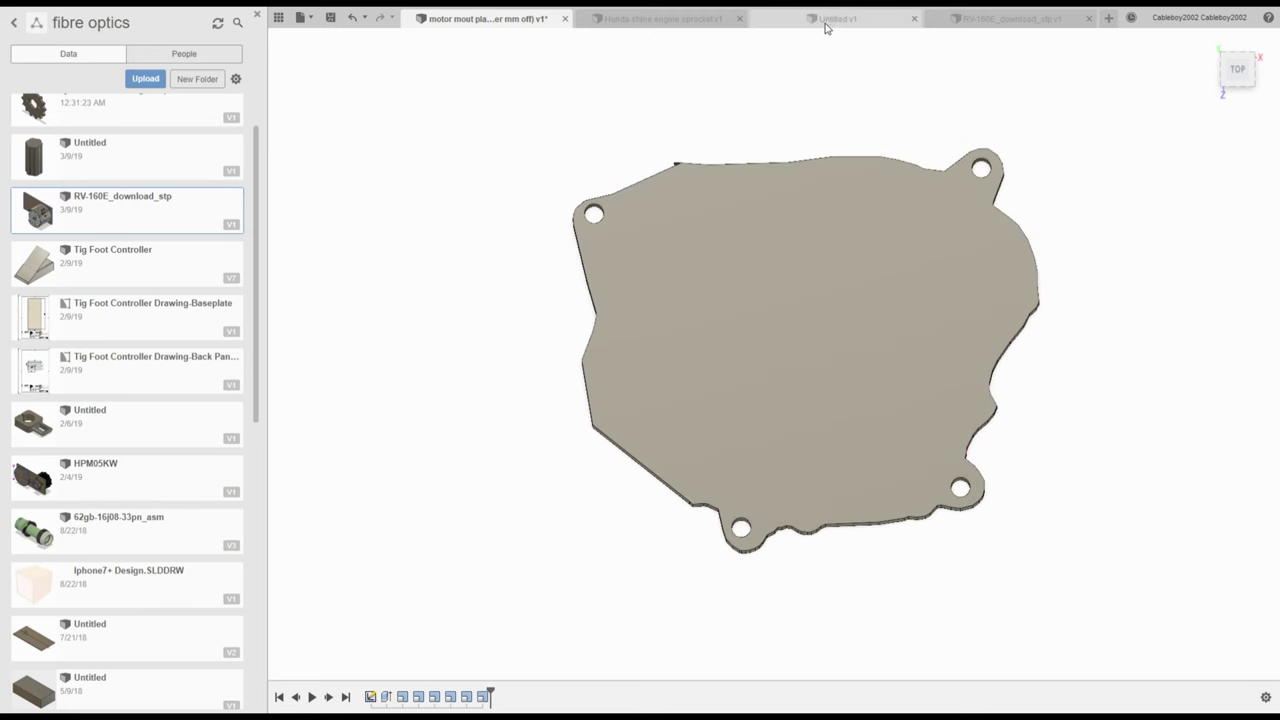
# Go back to the RV-160E_download_stp design and examine the splined shaft and surrounding plate holes up close
pyautogui.click(828, 20)
pyautogui.click(1037, 18)
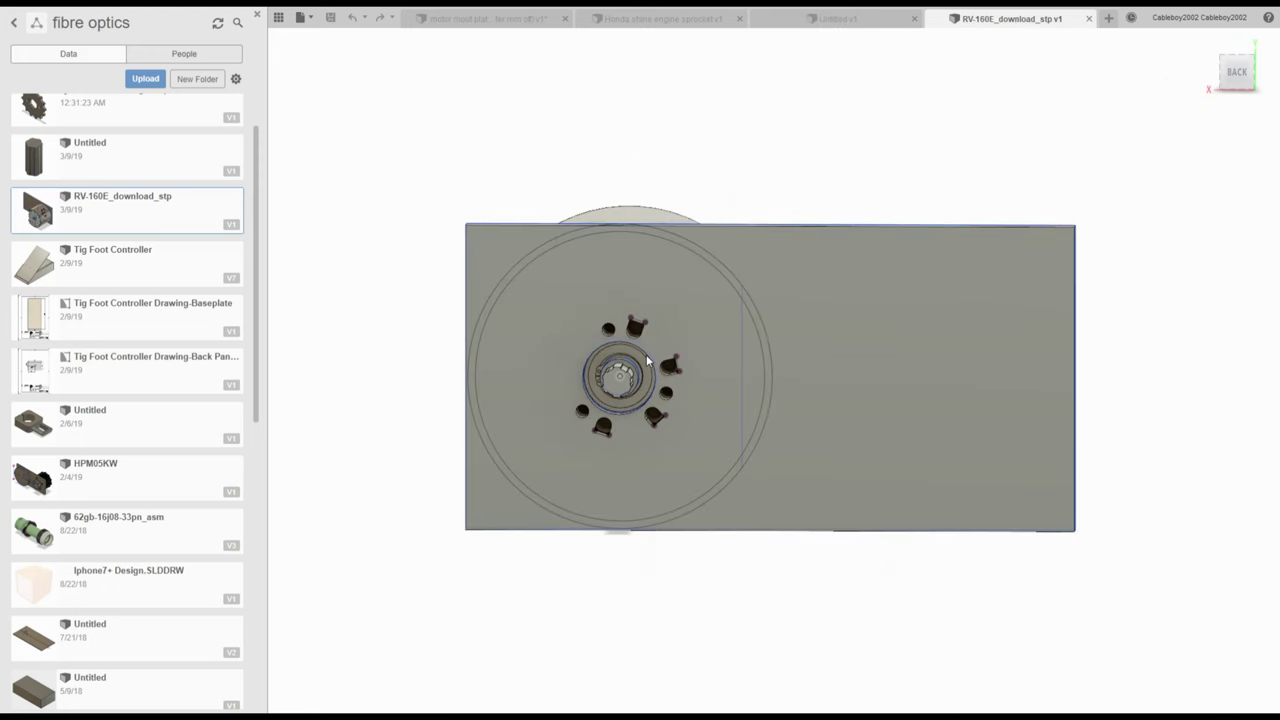
pyautogui.scroll(5, 620, 378)
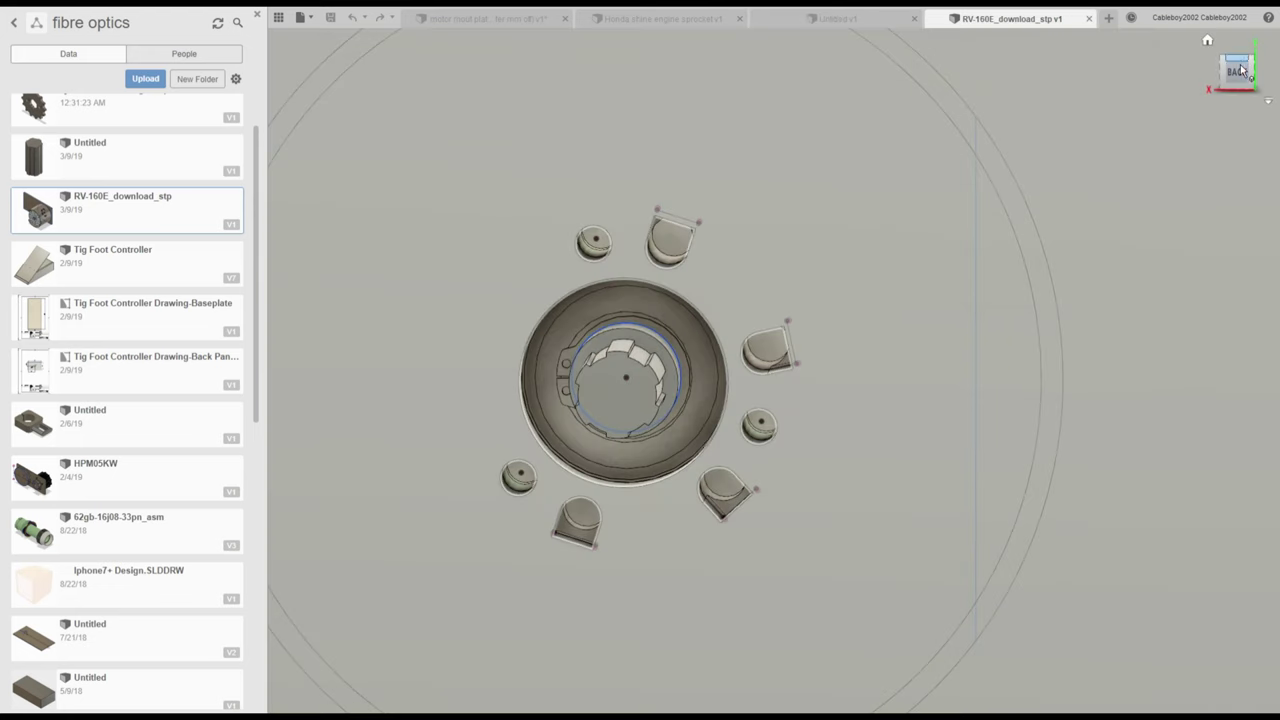
pyautogui.click(1250, 62)
pyautogui.moveTo(1250, 62); pyautogui.dragTo(1259, 41)
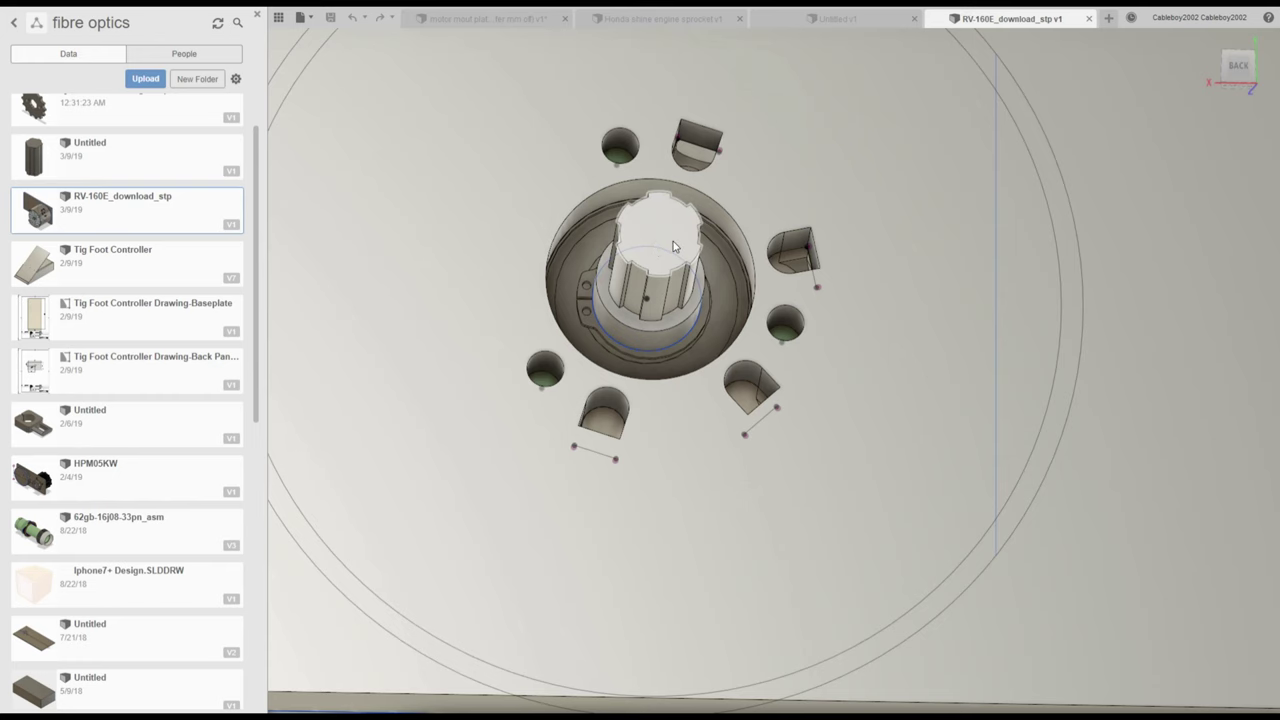
pyautogui.scroll(5, 673, 241)
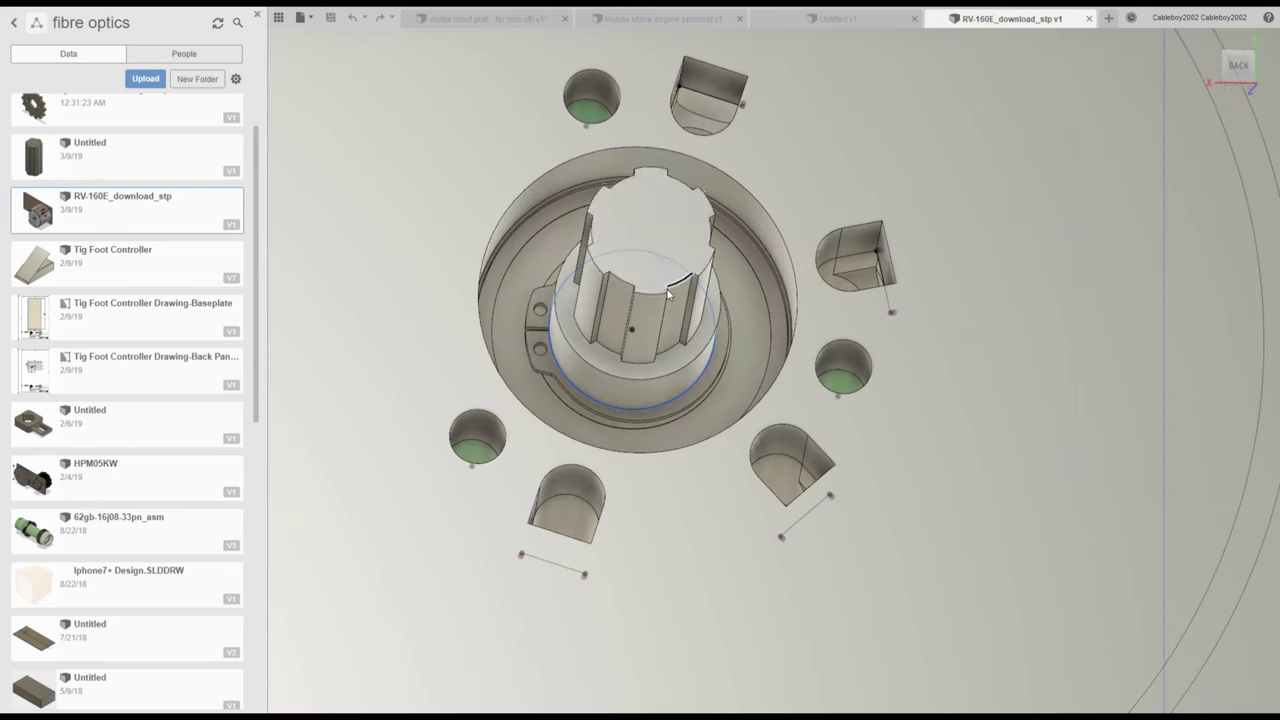
pyautogui.scroll(-4, 669, 293)
# Bring up the Honda shine engine sprocket design and view its splined bore from the front
pyautogui.click(660, 18)
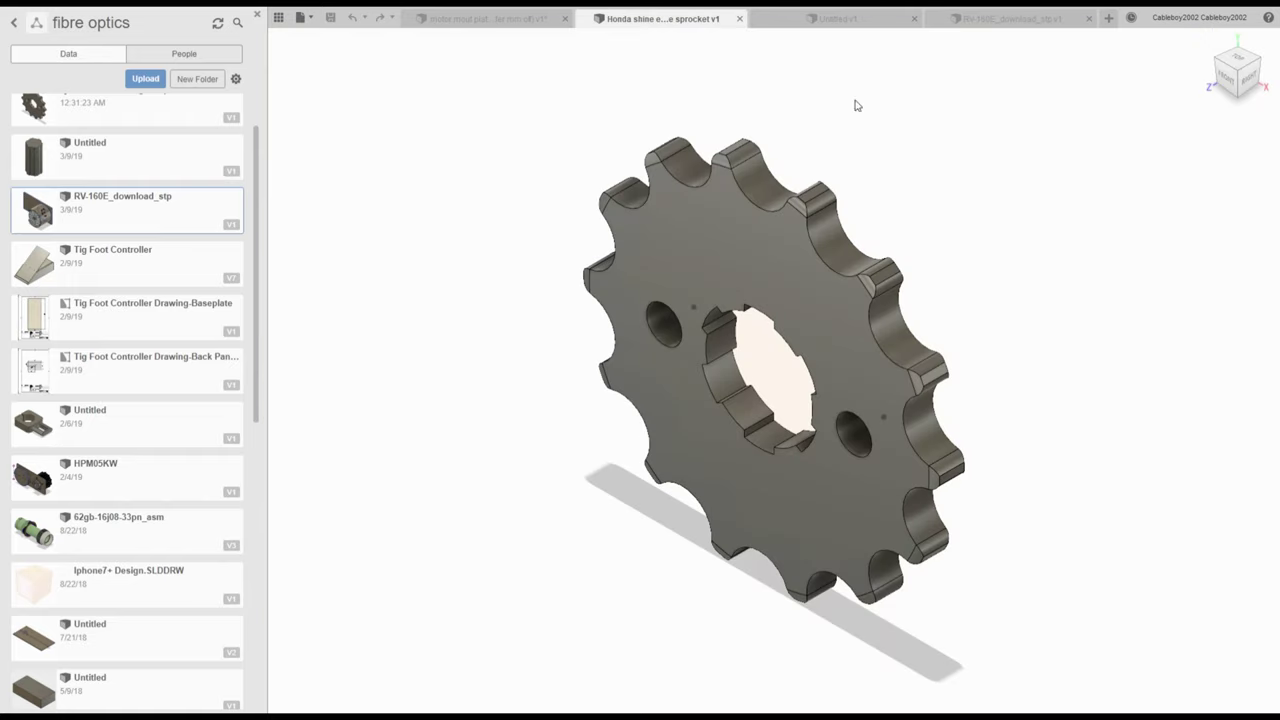
pyautogui.click(1228, 80)
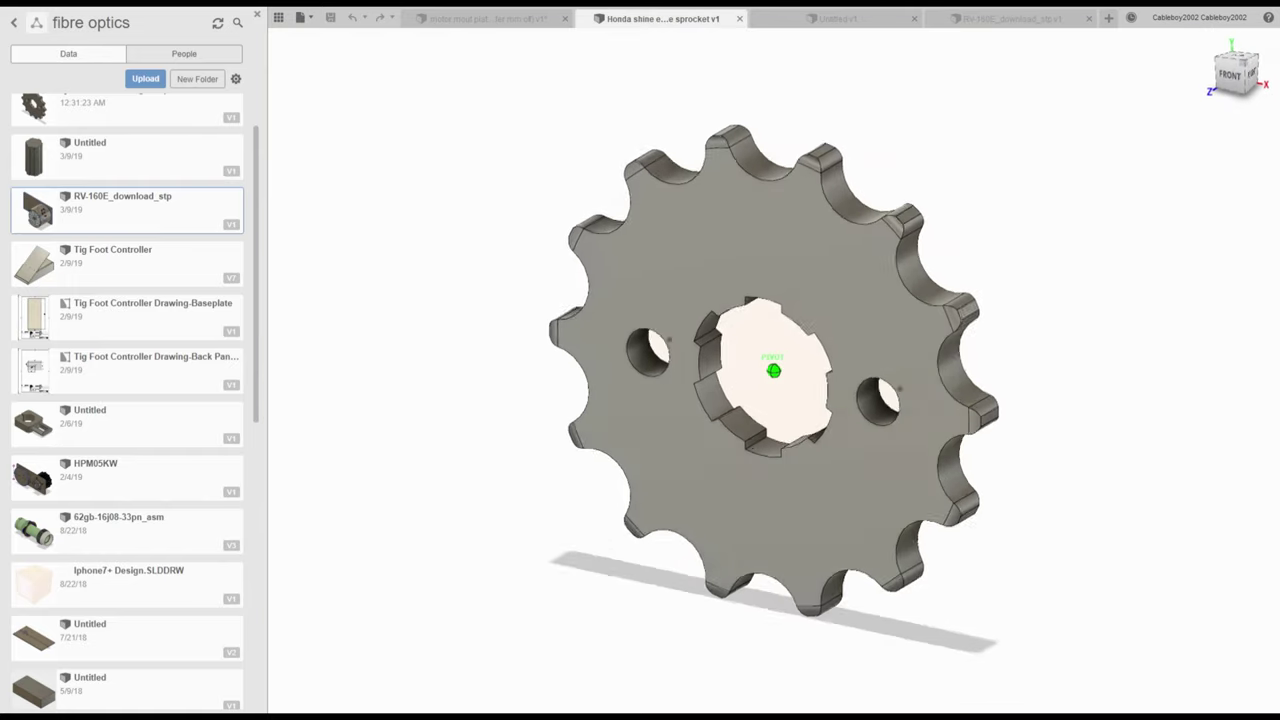
pyautogui.moveTo(1230, 76)
pyautogui.mouseDown()
pyautogui.moveTo(1237, 96)
pyautogui.moveTo(1238, 69)
pyautogui.mouseUp()
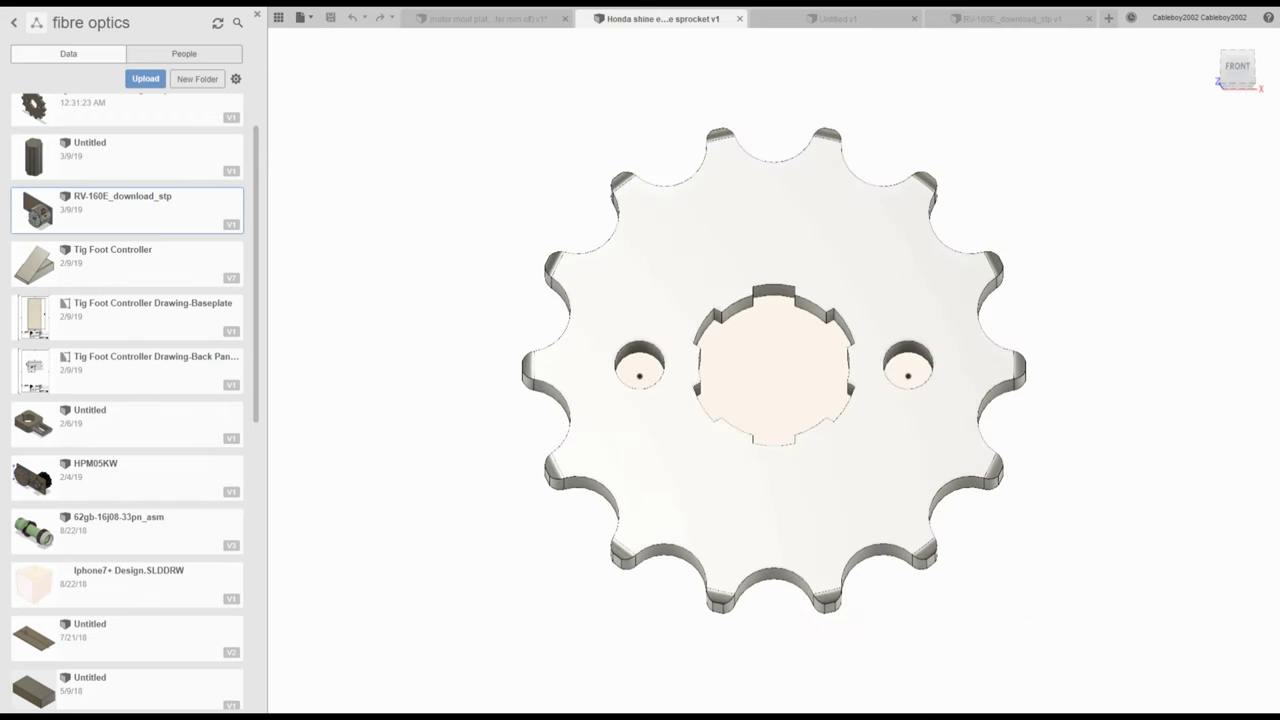
# Compare the end profile of the untitled splined shaft design with the bore of the Honda sprocket
pyautogui.click(838, 19)
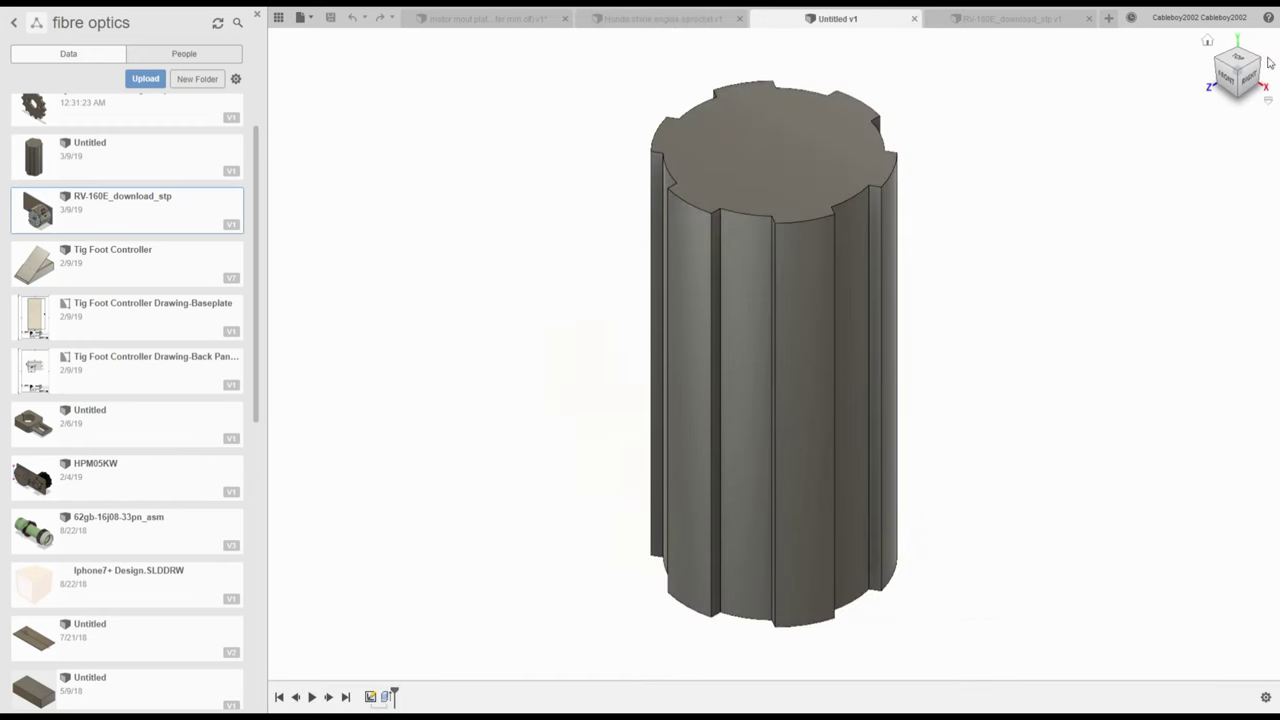
pyautogui.moveTo(1239, 74)
pyautogui.mouseDown()
pyautogui.moveTo(1223, 120)
pyautogui.moveTo(1060, 74)
pyautogui.mouseUp()
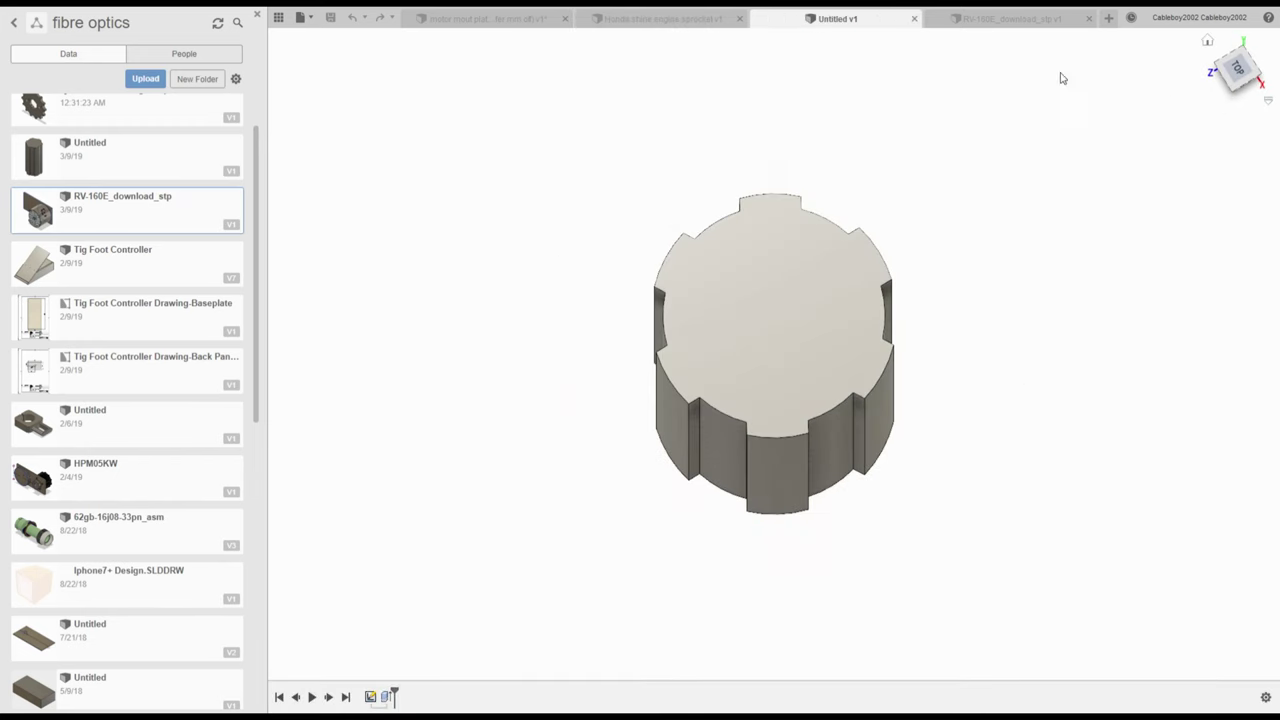
pyautogui.click(663, 18)
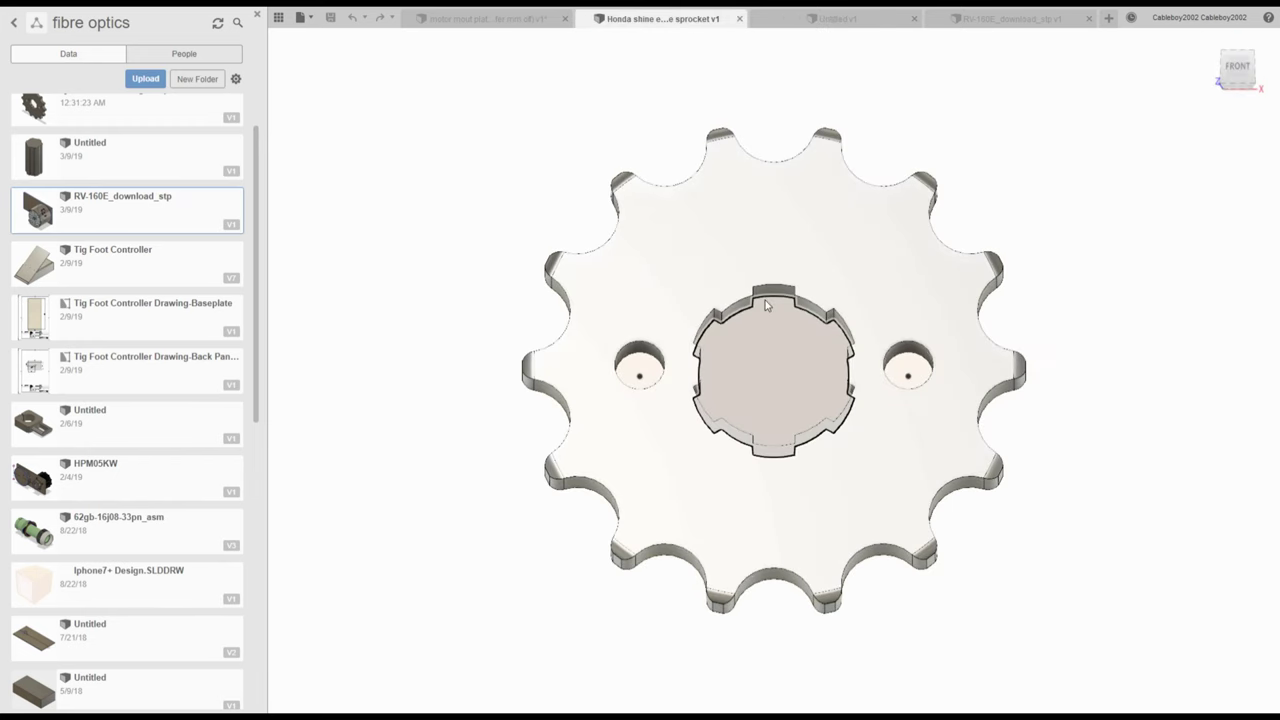
pyautogui.hotkey('ctrl', 'Tab')
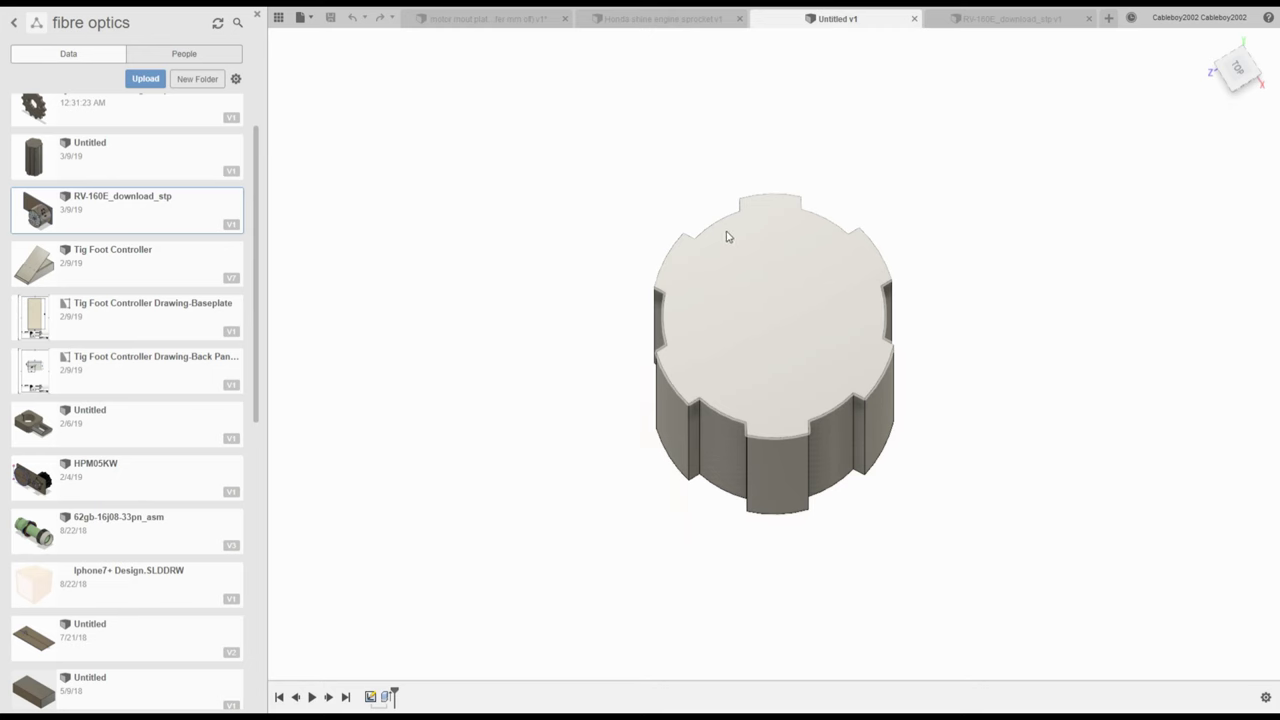
pyautogui.moveTo(1242, 66); pyautogui.dragTo(1275, 31)
pyautogui.click(1237, 59)
# Return to the RV-160E_download_stp design and inspect how the splined shaft protrudes through the mounting plate
pyautogui.click(988, 20)
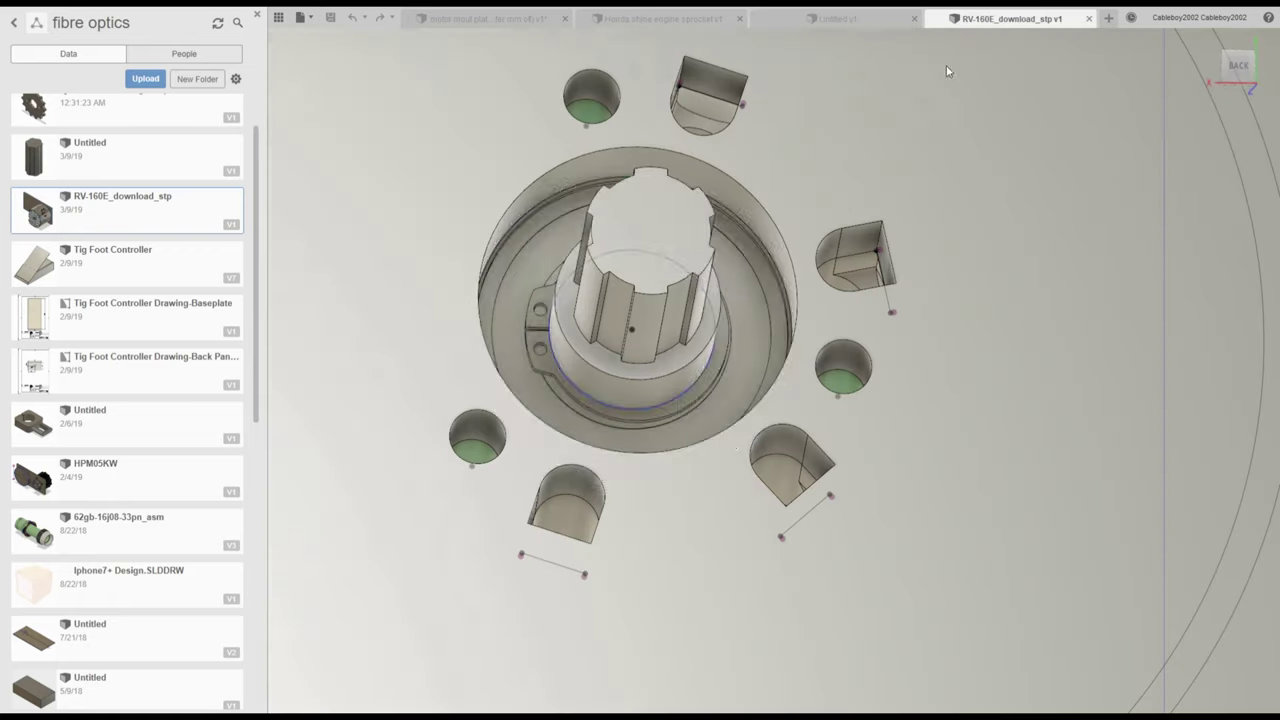
pyautogui.scroll(-4, 828, 312)
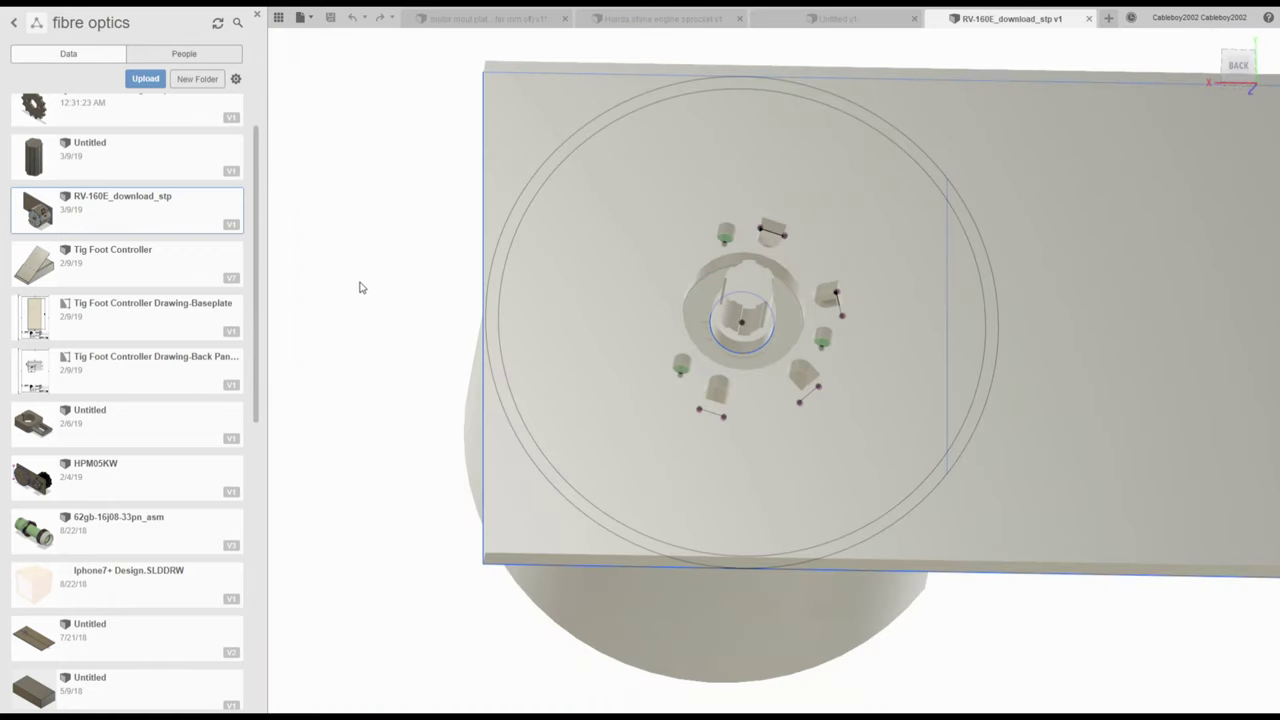
pyautogui.scroll(2, 407, 292)
pyautogui.scroll(-3, 480, 289)
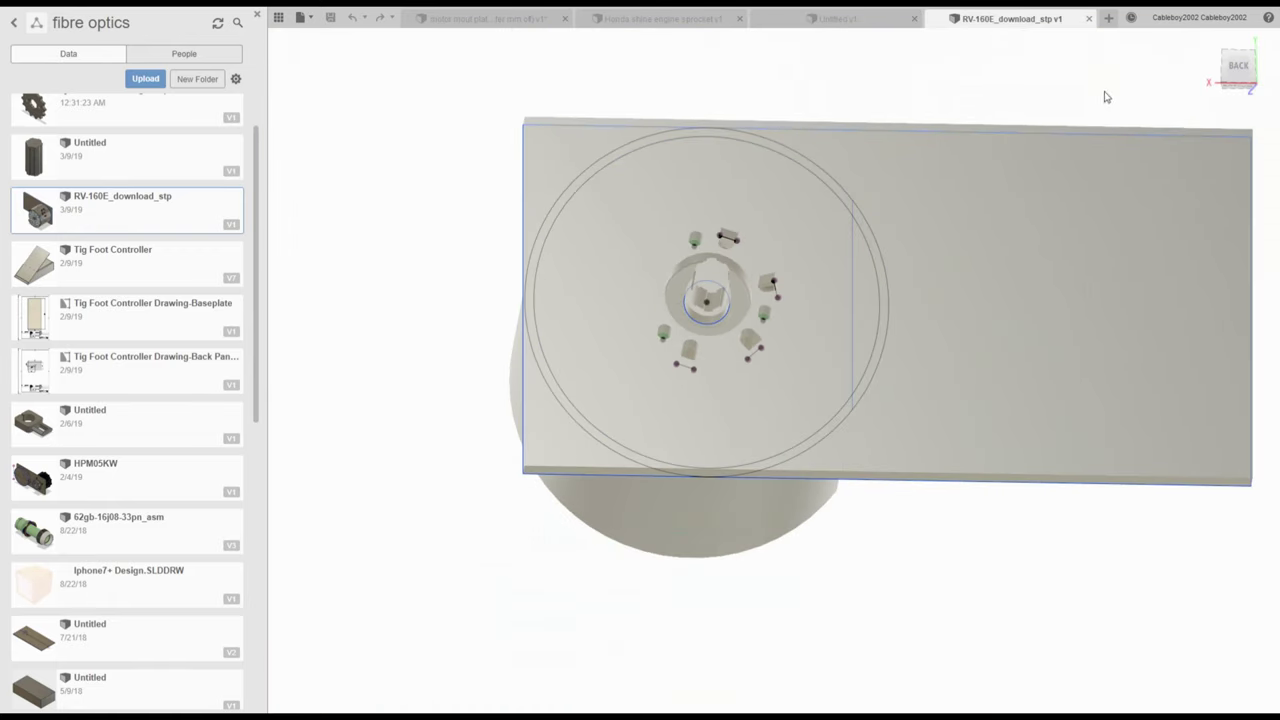
pyautogui.moveTo(1240, 70); pyautogui.dragTo(1238, 40)
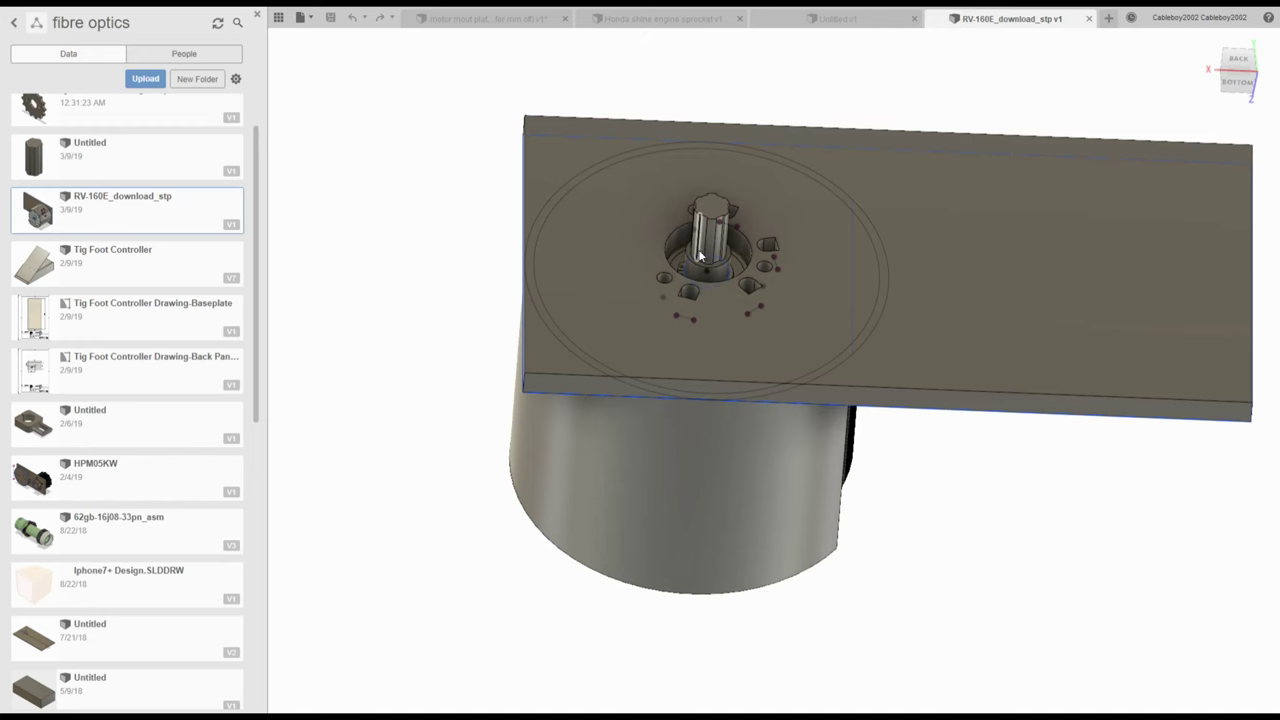
# Leave the motor assembly and bring the Honda shine engine sprocket design back into view
pyautogui.click(813, 17)
pyautogui.click(666, 19)
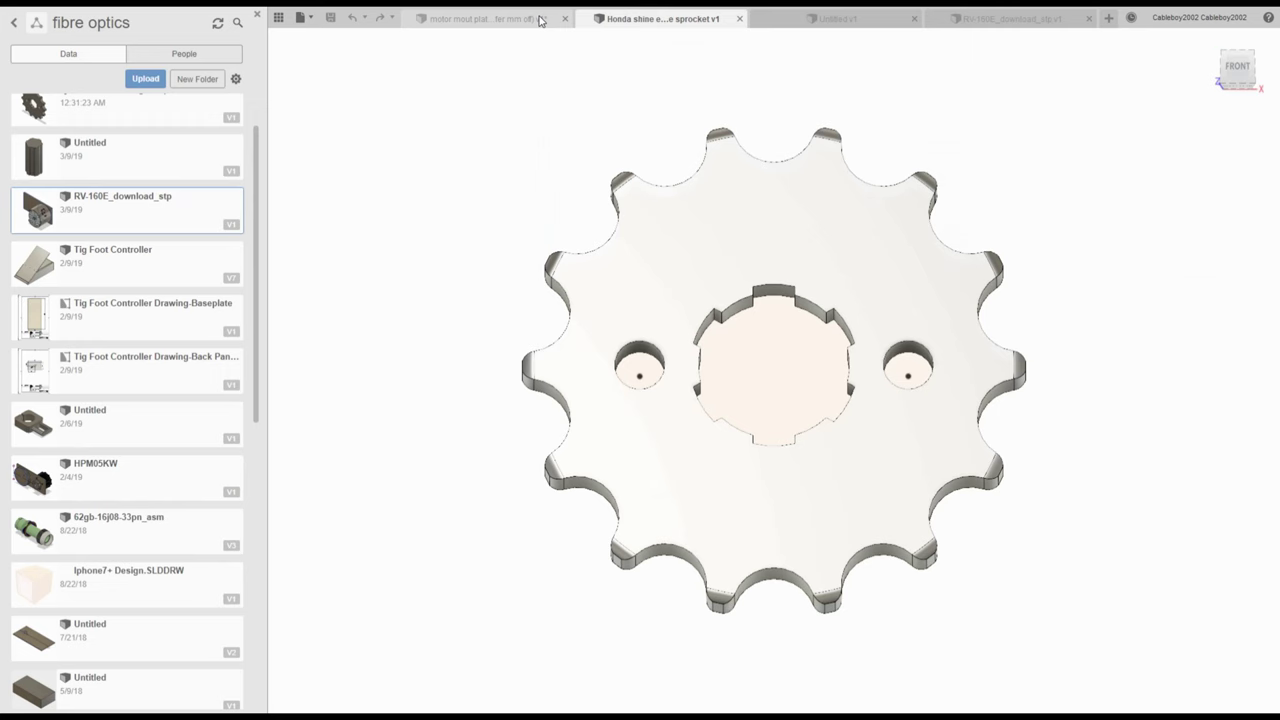
# Bring up the motor mount plate design and examine its outline, thickness and mounting holes from the upper and lower faces
pyautogui.click(490, 18)
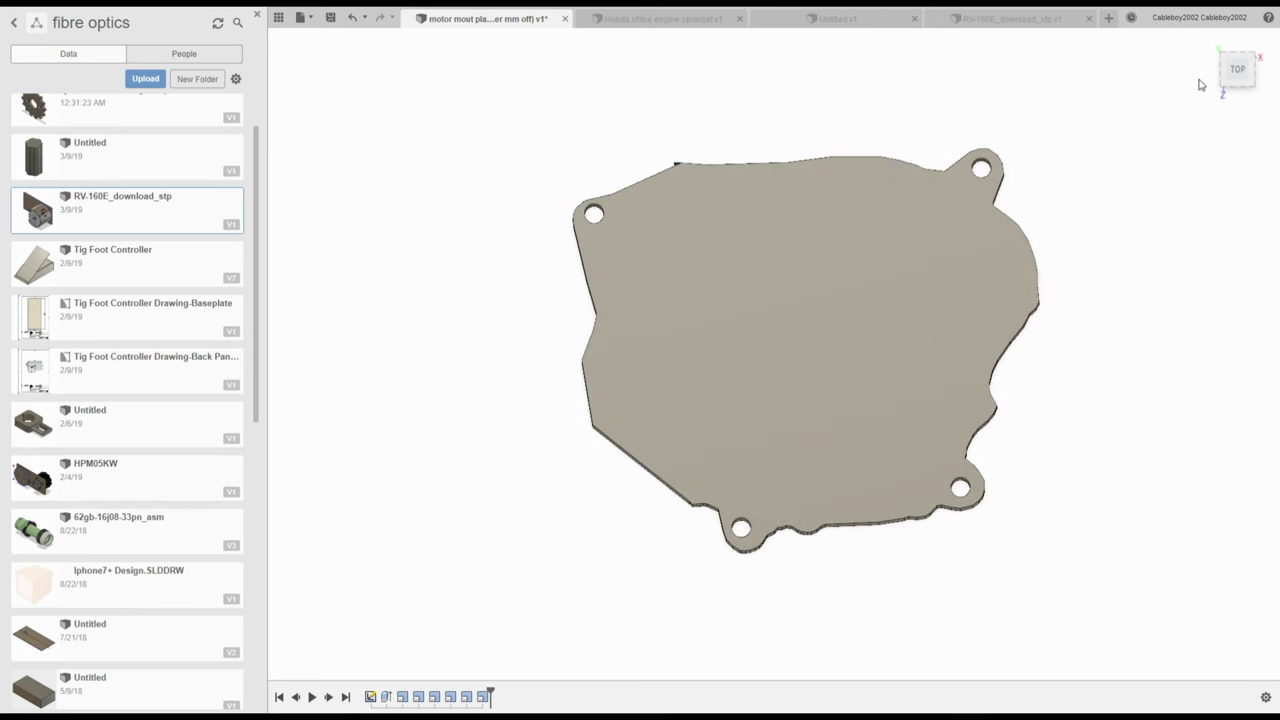
pyautogui.moveTo(1247, 66)
pyautogui.mouseDown()
pyautogui.moveTo(1211, 37)
pyautogui.moveTo(1259, 45)
pyautogui.moveTo(1237, 88)
pyautogui.moveTo(1236, 70)
pyautogui.mouseUp()
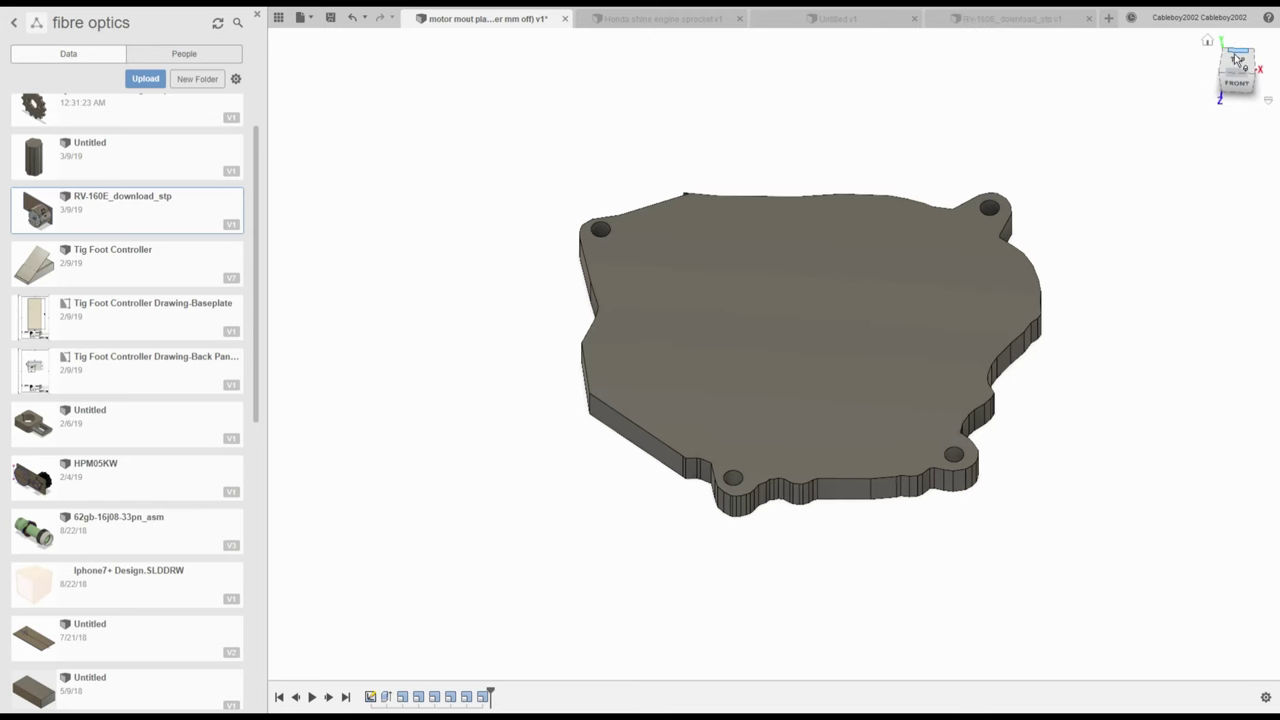
pyautogui.moveTo(1244, 70)
pyautogui.mouseDown()
pyautogui.moveTo(1237, 61)
pyautogui.moveTo(1251, 102)
pyautogui.moveTo(1252, 68)
pyautogui.mouseUp()
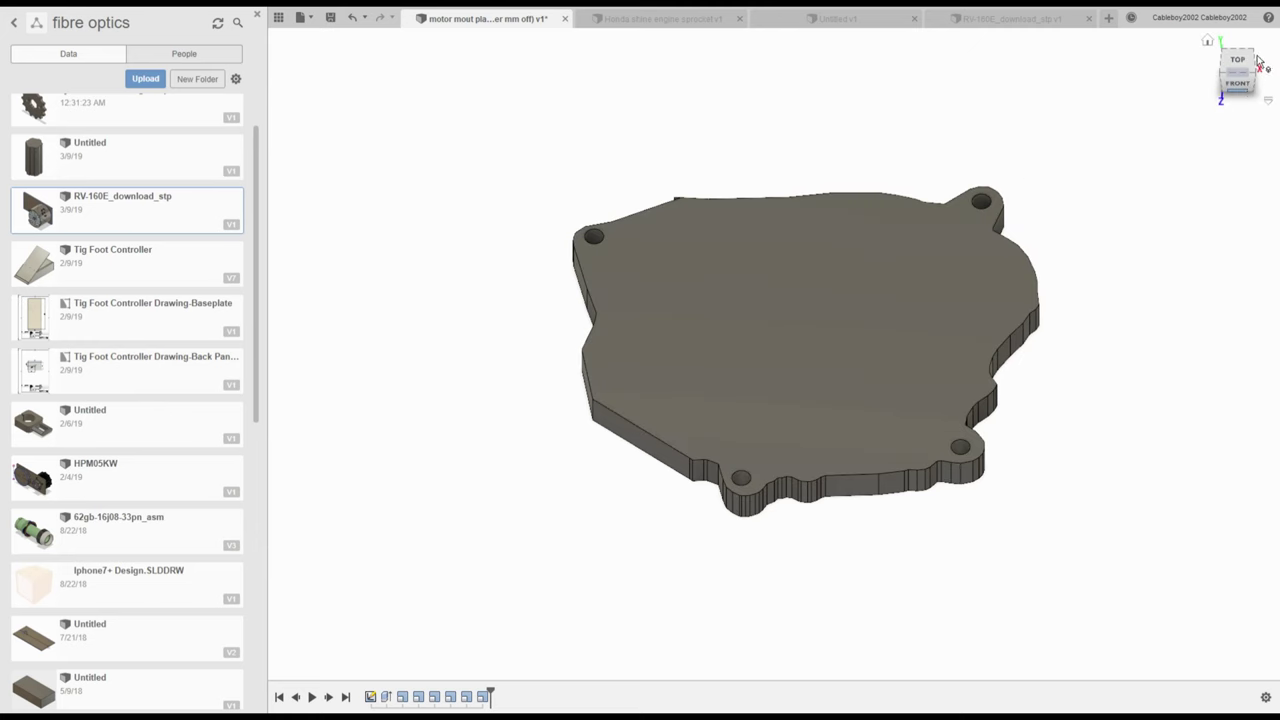
pyautogui.moveTo(1246, 64)
pyautogui.mouseDown()
pyautogui.moveTo(1214, 66)
pyautogui.moveTo(1214, 1)
pyautogui.mouseUp()
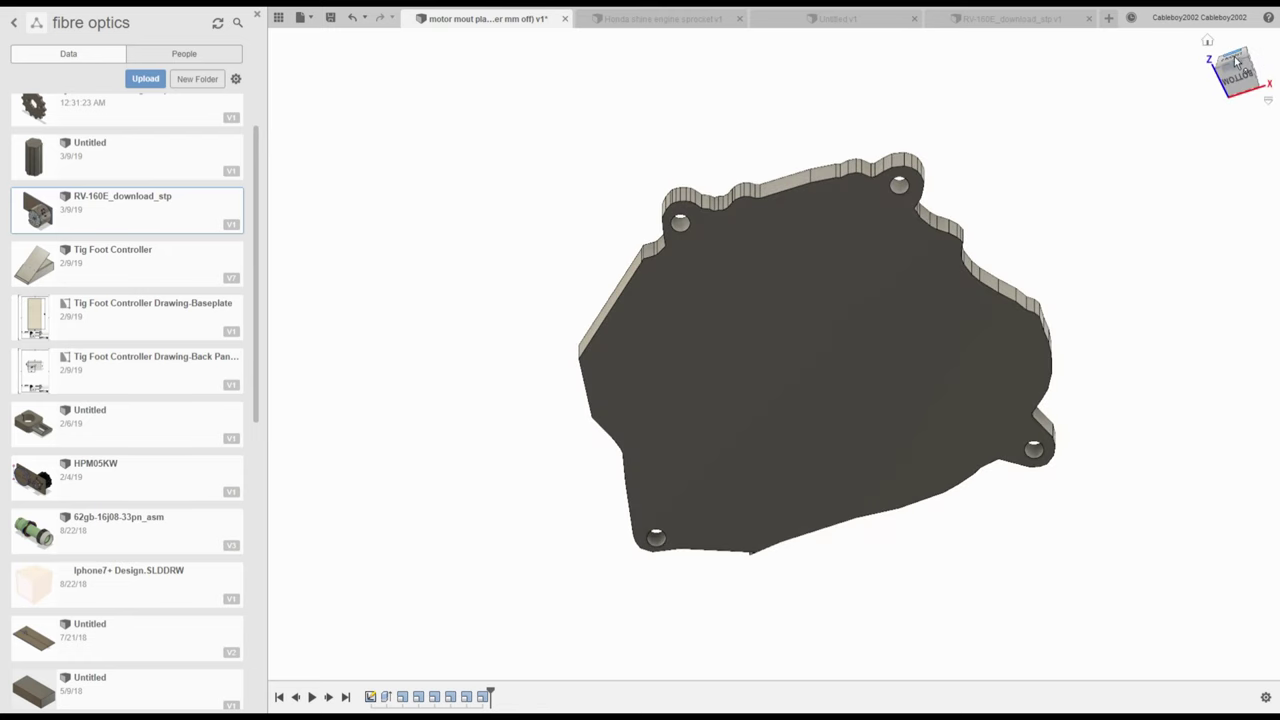
pyautogui.moveTo(1236, 62)
pyautogui.mouseDown()
pyautogui.moveTo(1236, 149)
pyautogui.moveTo(1238, 62)
pyautogui.mouseUp()
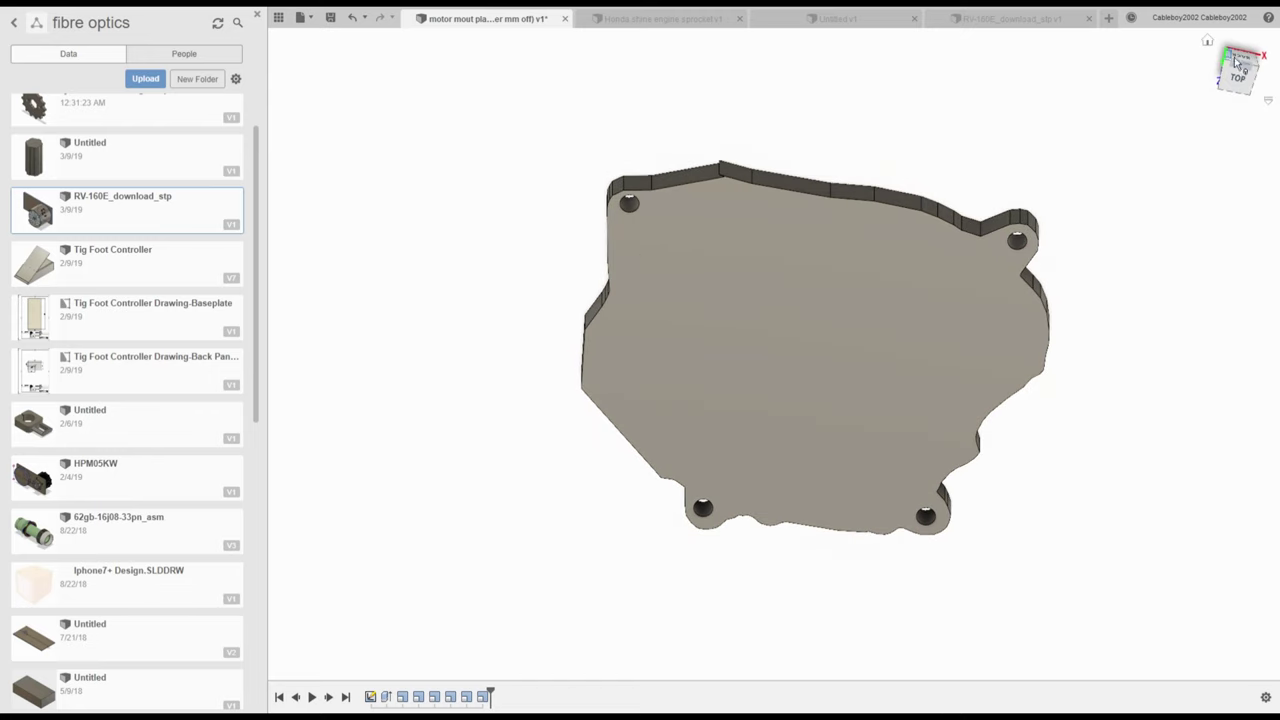
# Return to the RV-160E_download_stp design and inspect the motor assembly from the shaft side and the front
pyautogui.click(895, 20)
pyautogui.click(986, 18)
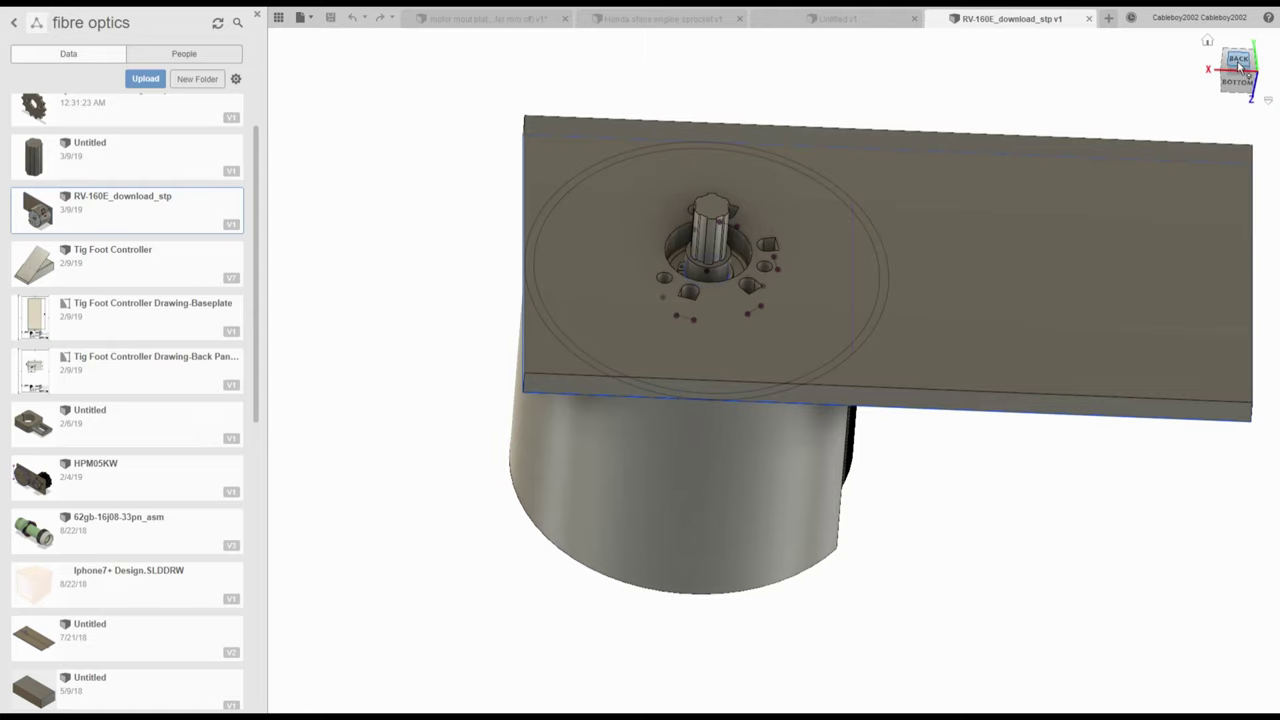
pyautogui.moveTo(890, 170)
pyautogui.keyDown('shift'); pyautogui.mouseDown(button='middle')
pyautogui.moveTo(570, 245)
pyautogui.moveTo(749, 252)
pyautogui.mouseUp(button='middle'); pyautogui.keyUp('shift')
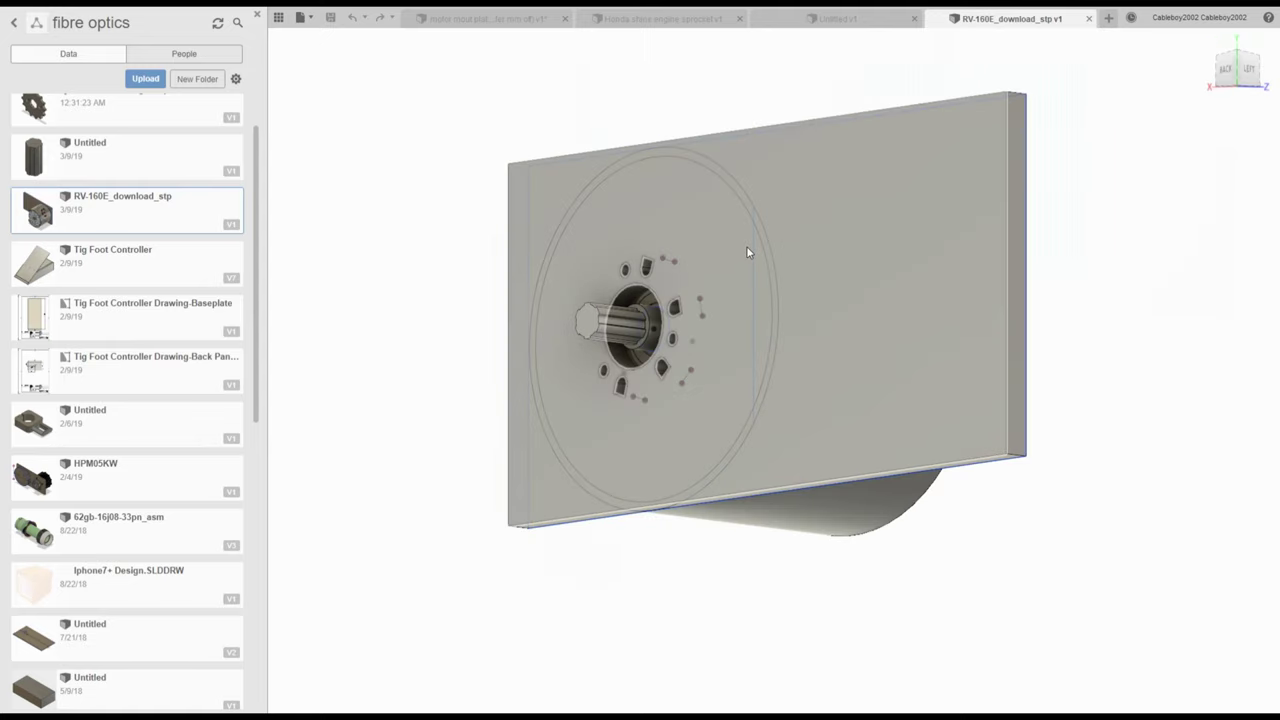
pyautogui.moveTo(1240, 71); pyautogui.dragTo(925, 79)
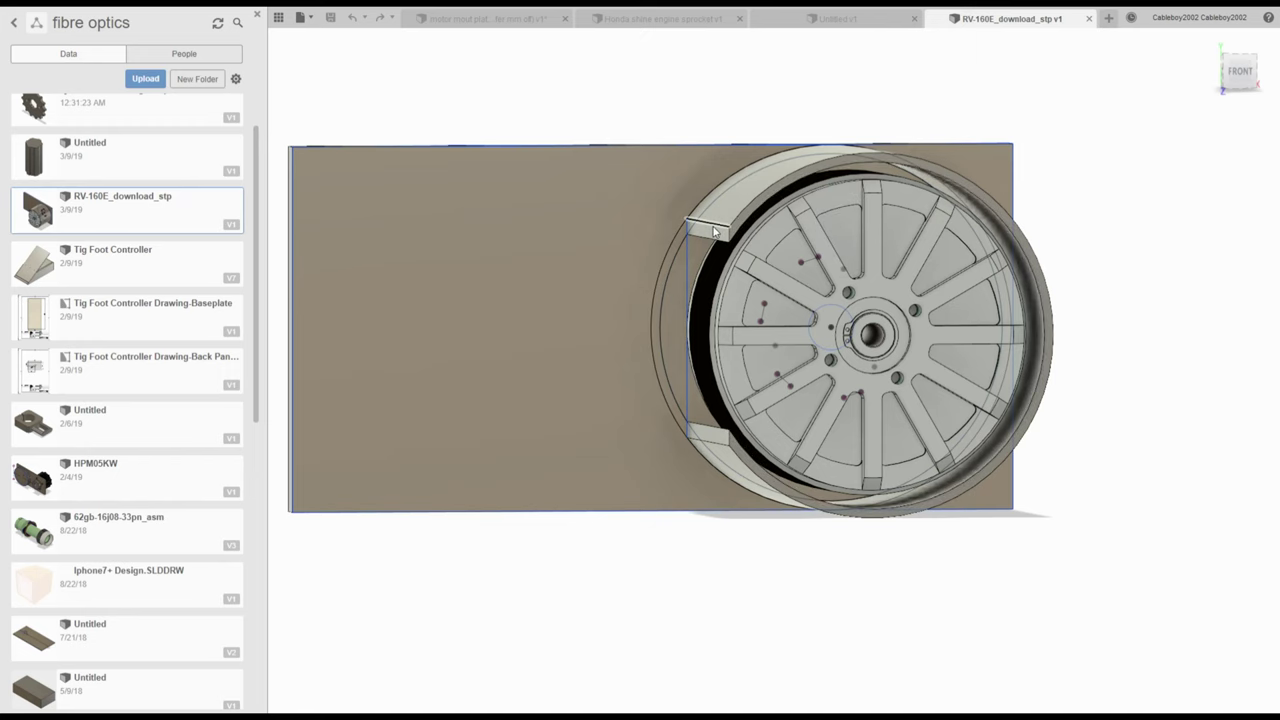
# Hide the cylindrical shroud around the motor body in the RV-160E assembly
pyautogui.moveTo(1245, 70); pyautogui.dragTo(1278, 69)
pyautogui.keyDown('shift'); pyautogui.moveTo(900, 368); pyautogui.dragTo(940, 368, button='middle'); pyautogui.keyUp('shift')
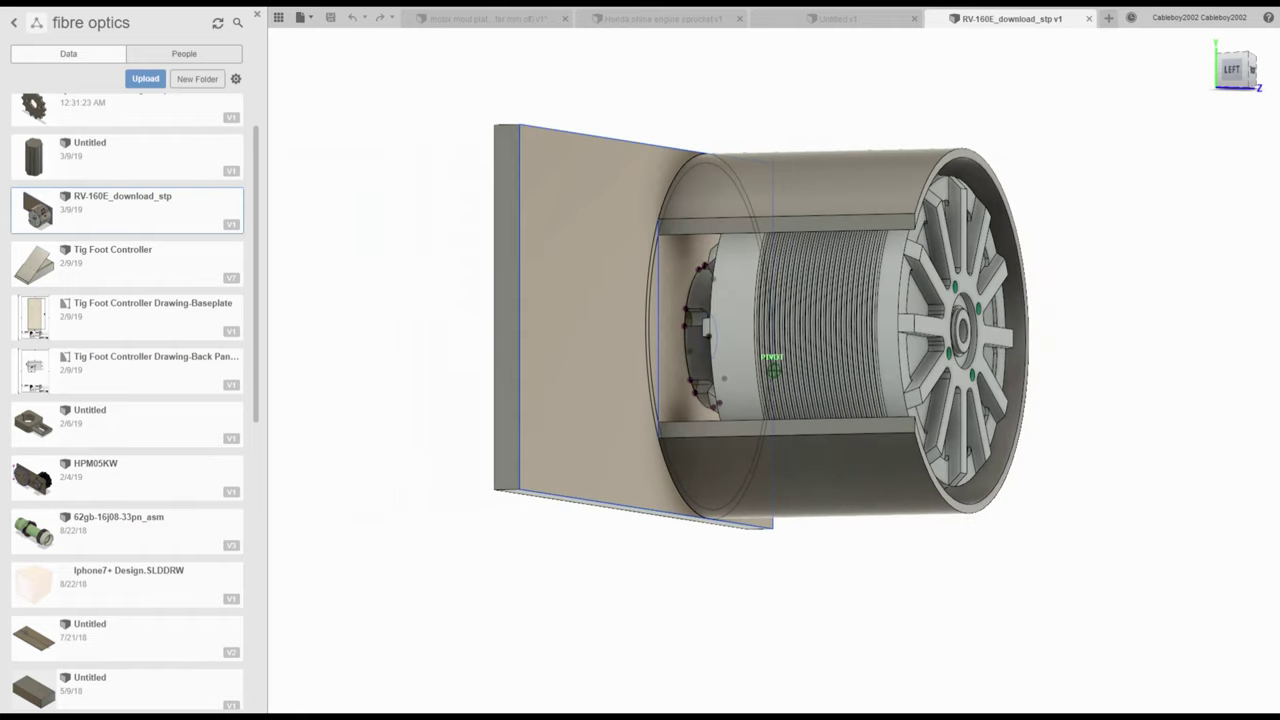
pyautogui.moveTo(1250, 69)
pyautogui.mouseDown()
pyautogui.moveTo(1270, 77)
pyautogui.moveTo(1243, 70)
pyautogui.mouseUp()
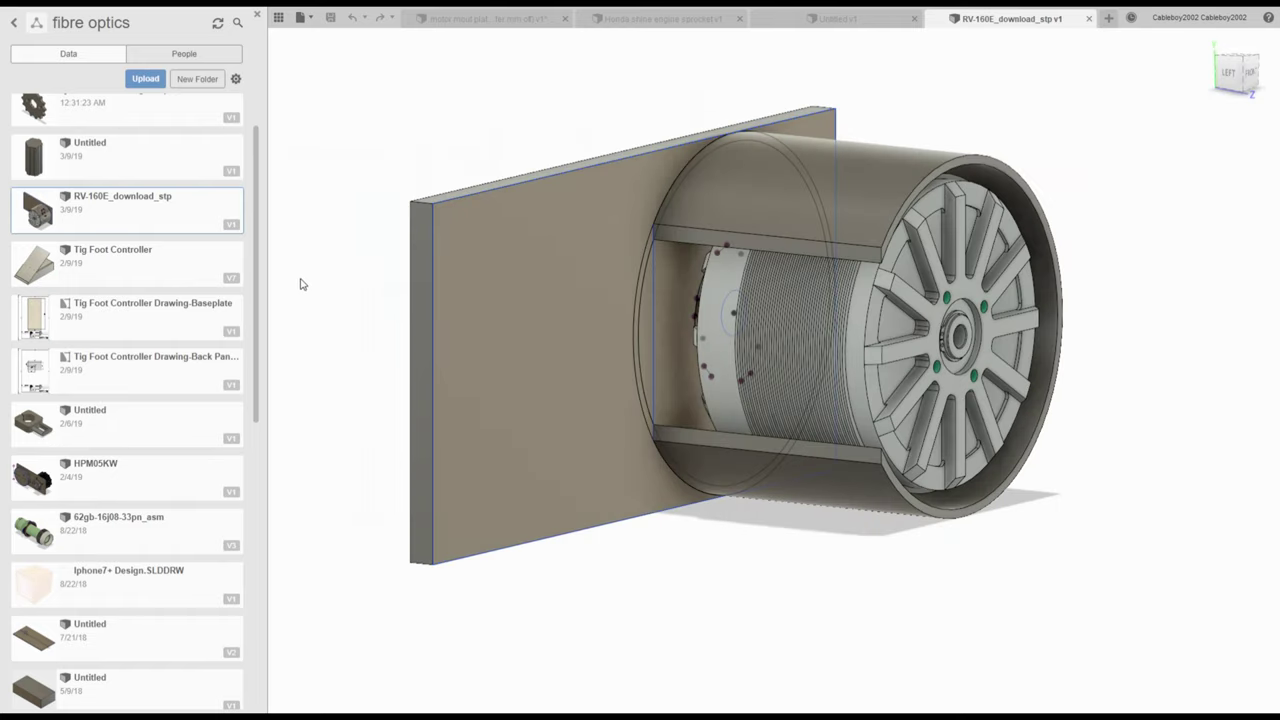
pyautogui.click(317, 269)
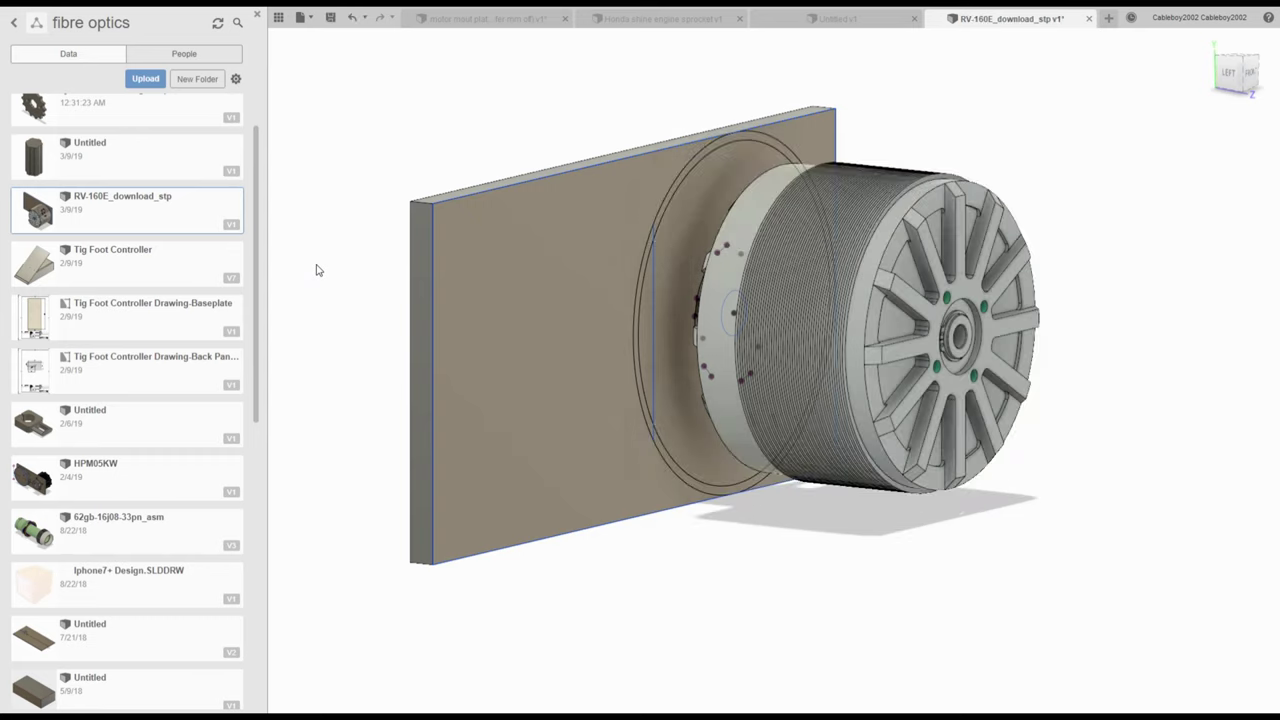
# Inspect the uncovered motor, its fittings near the mounting plate and the protruding splined shaft from several sides
pyautogui.click(1244, 70)
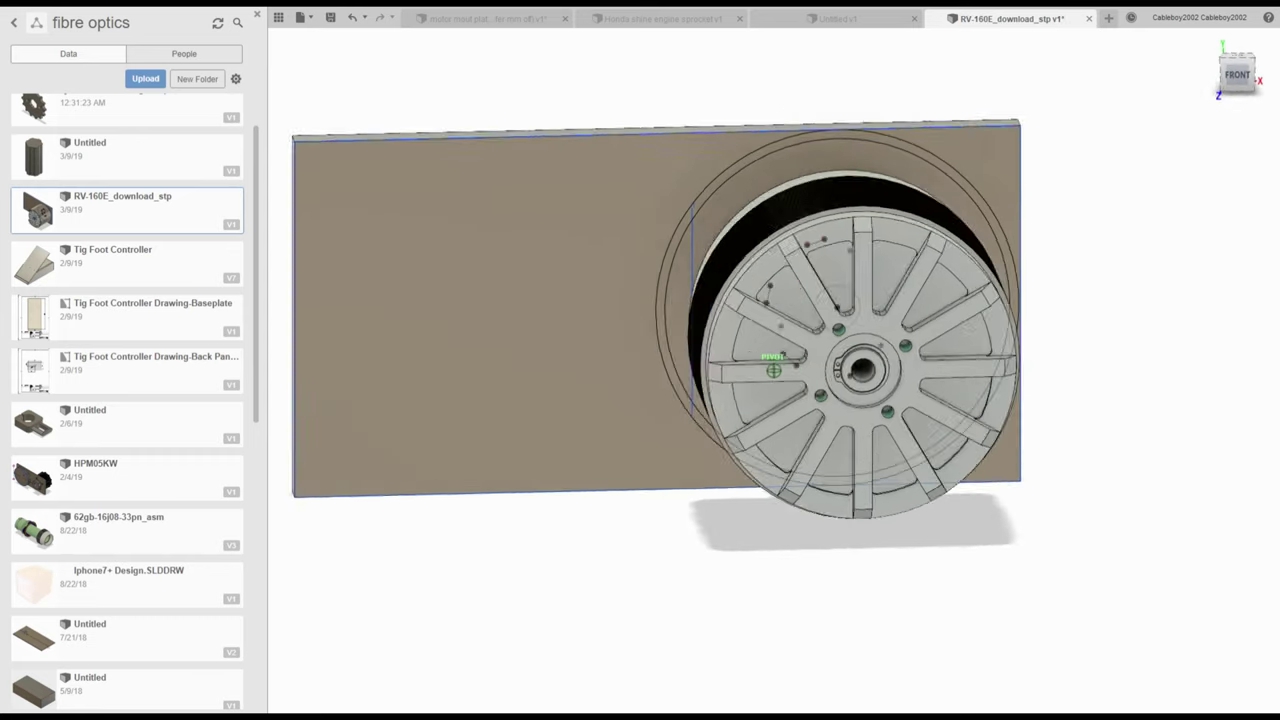
pyautogui.moveTo(1238, 76); pyautogui.dragTo(1168, 70)
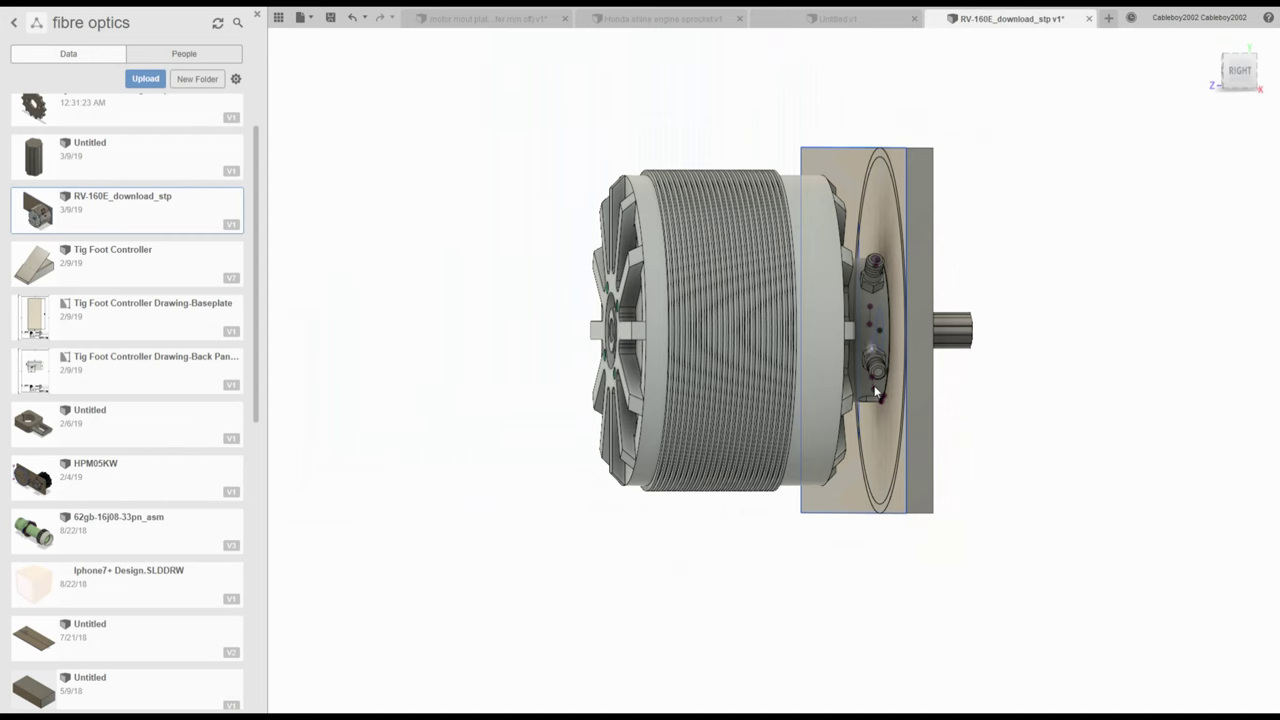
pyautogui.moveTo(1249, 66)
pyautogui.mouseDown()
pyautogui.moveTo(1172, 72)
pyautogui.moveTo(1162, 118)
pyautogui.moveTo(1182, 172)
pyautogui.moveTo(1264, 114)
pyautogui.moveTo(1264, 84)
pyautogui.mouseUp()
pyautogui.click(1237, 62)
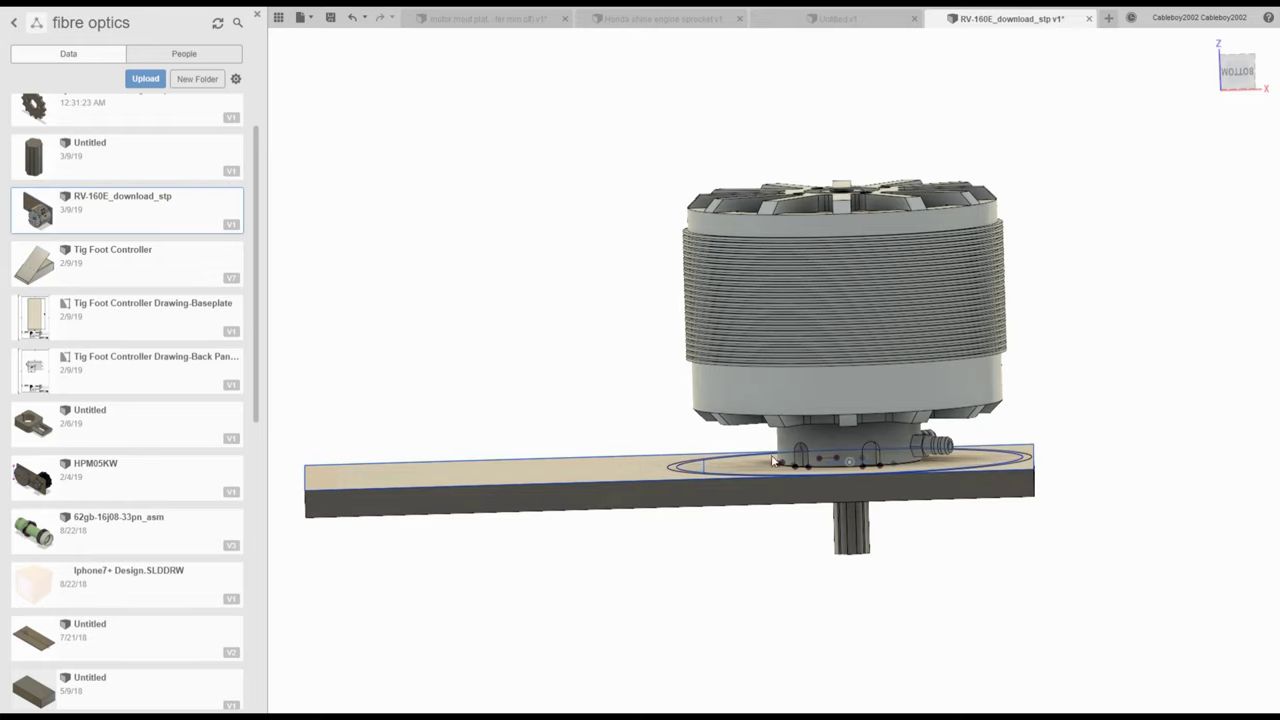
pyautogui.moveTo(1239, 69); pyautogui.dragTo(1244, 153)
pyautogui.keyDown('shift'); pyautogui.moveTo(680, 470); pyautogui.dragTo(580, 552, button='middle'); pyautogui.keyUp('shift')
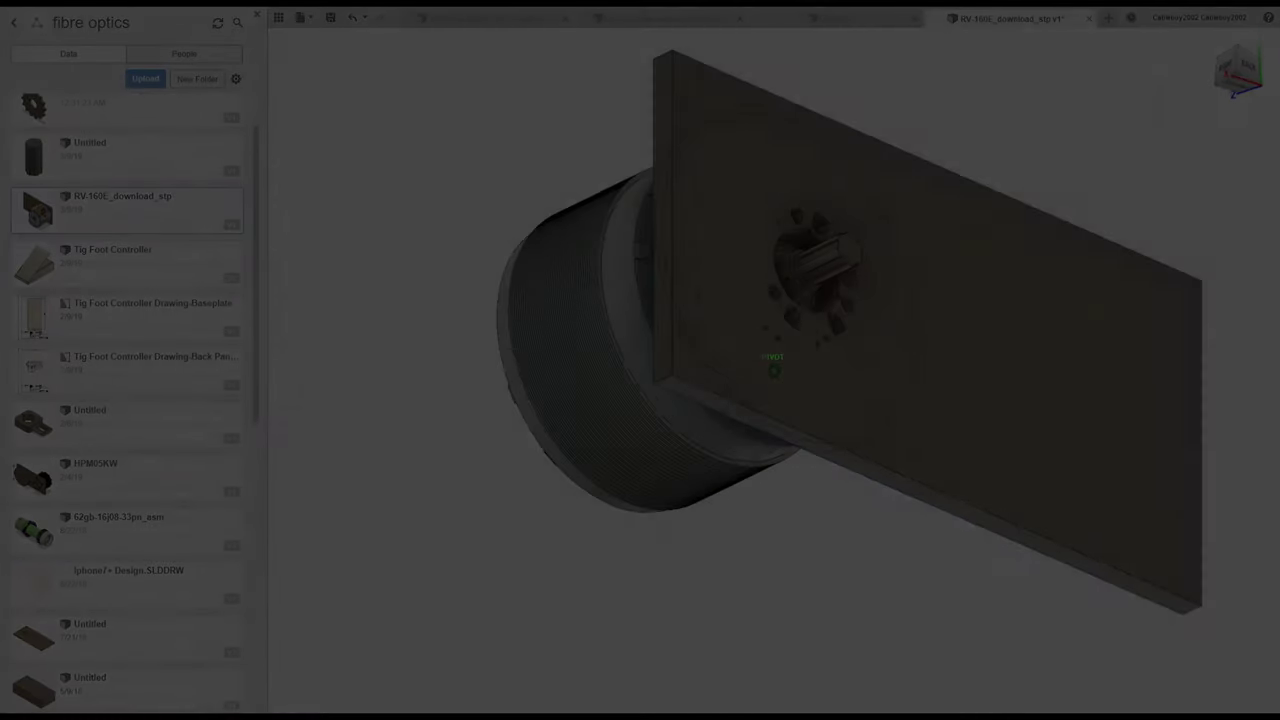